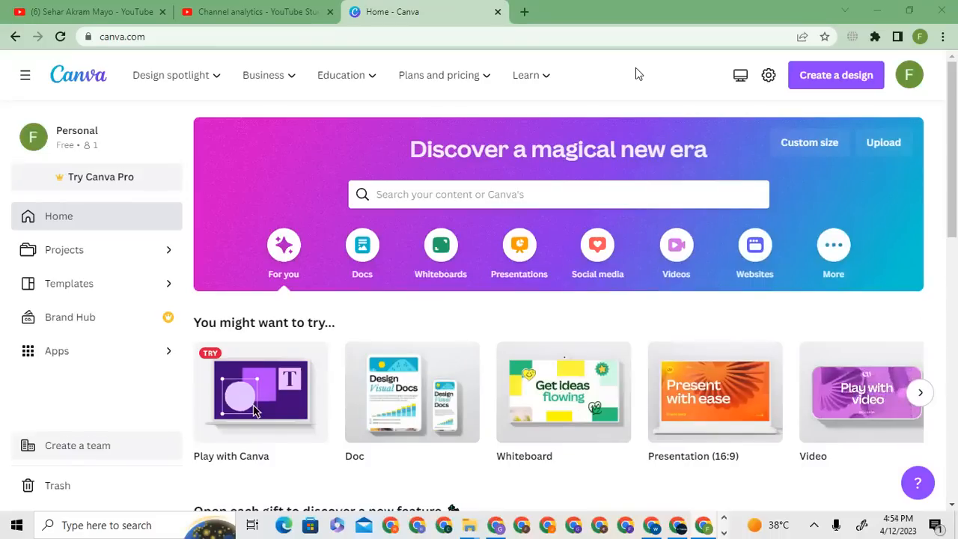
- Browse the template library and look through the designs in the Instagram Posts collection
left_click(820, 89)
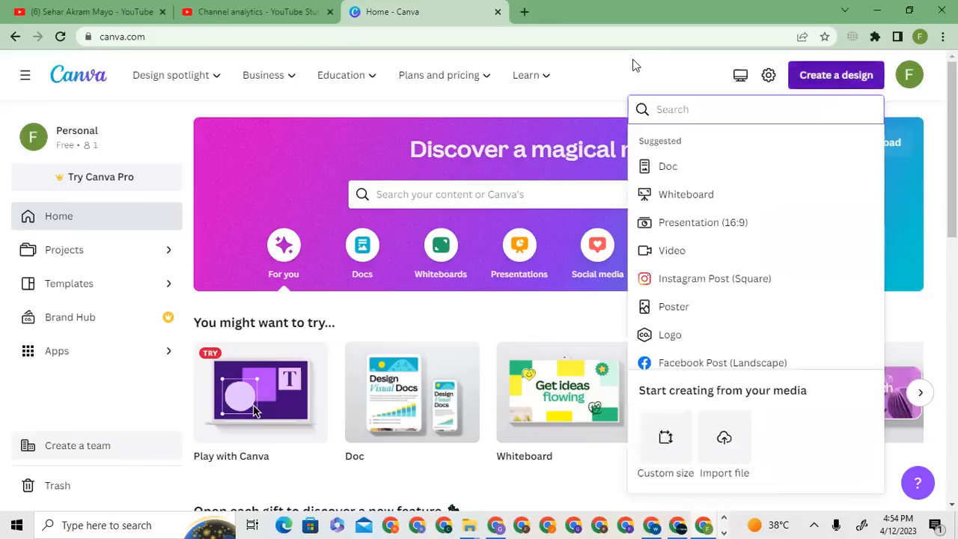
left_click(632, 65)
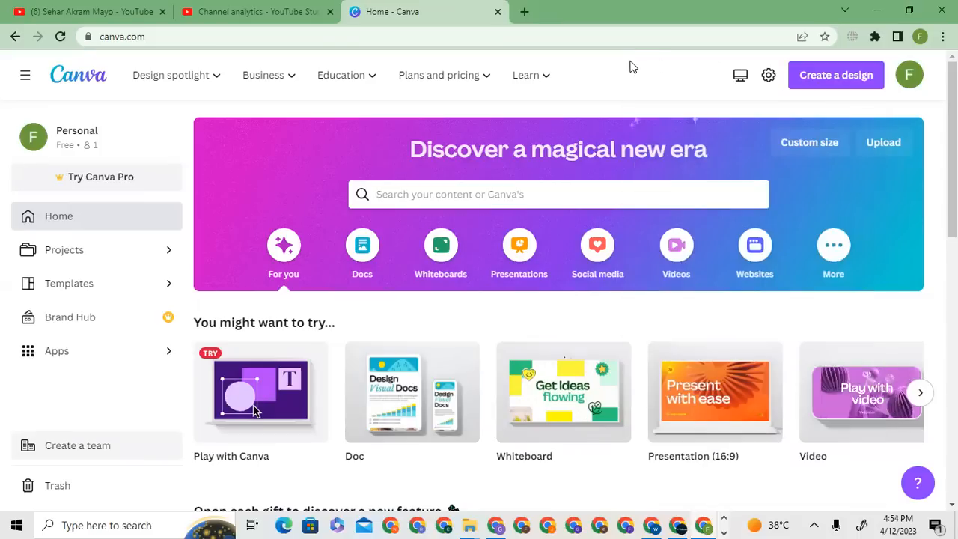
left_click(126, 284)
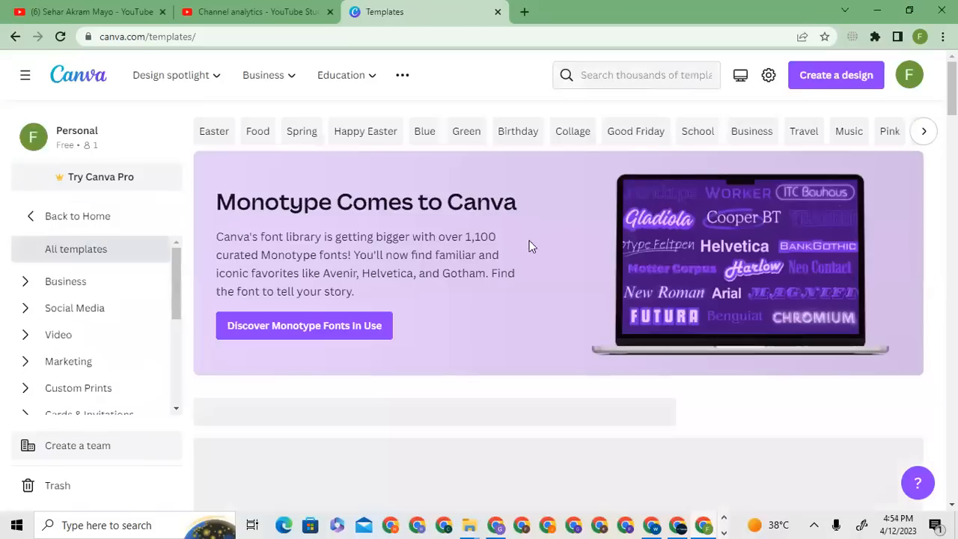
scroll(558, 299, "down", 5)
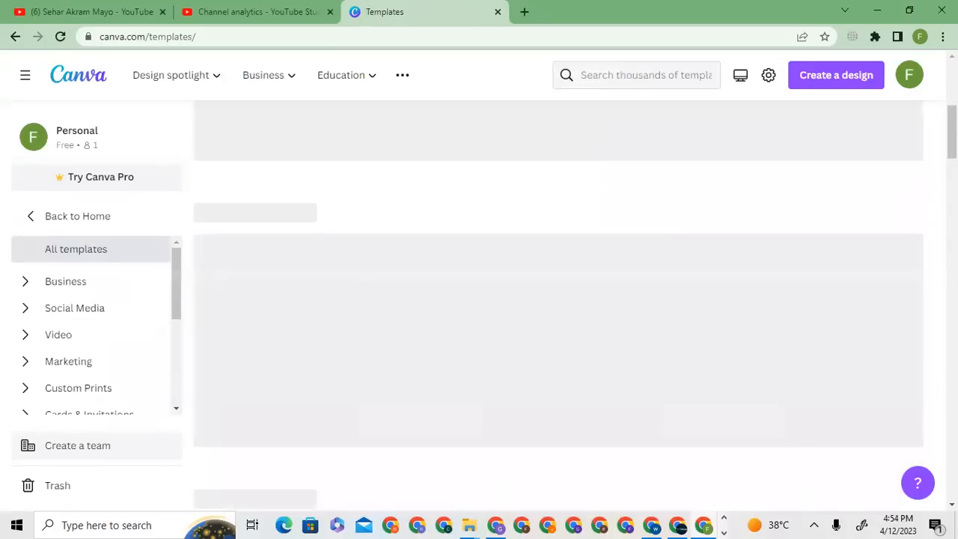
scroll(559, 299, "down", 15)
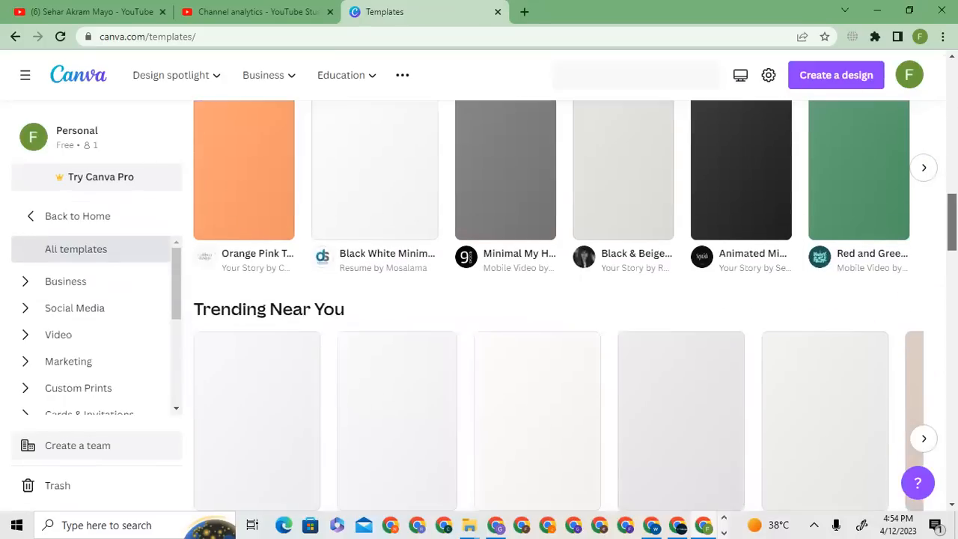
scroll(559, 299, "down", 3)
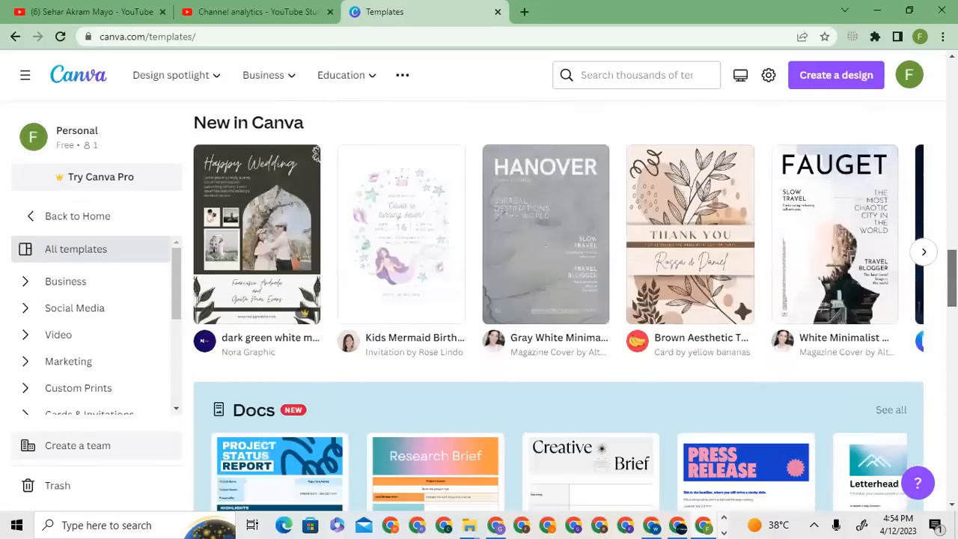
scroll(559, 300, "down", 4)
scroll(781, 287, "down", 3)
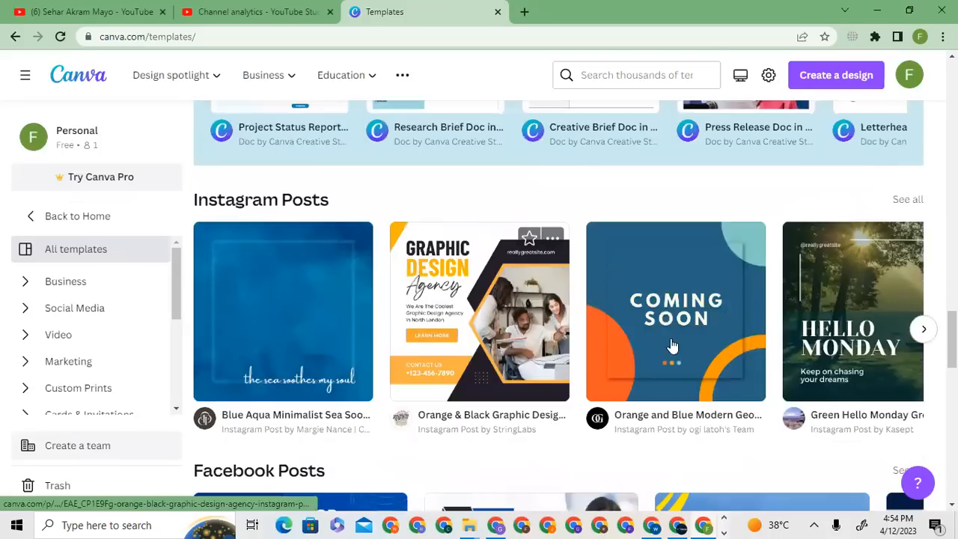
left_click(923, 330)
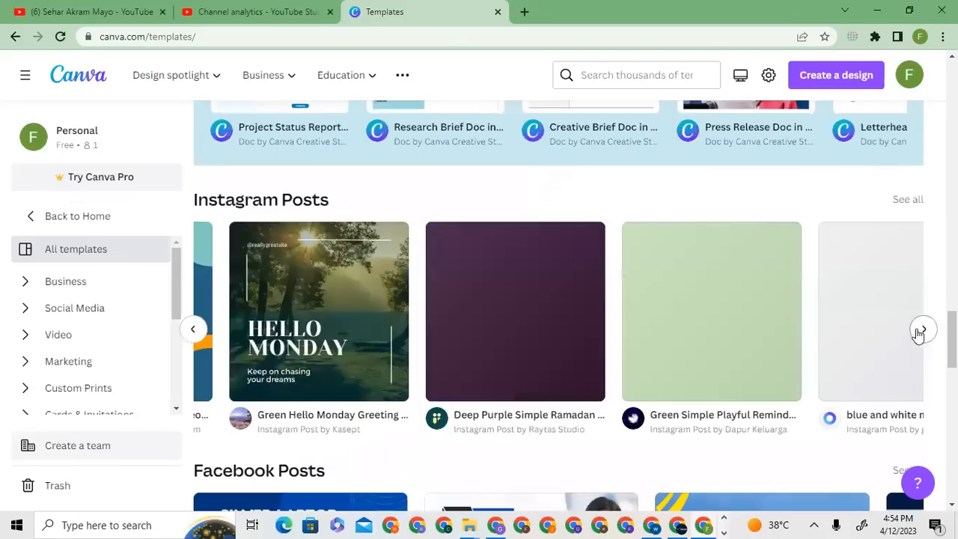
left_click(923, 331)
left_click(923, 330)
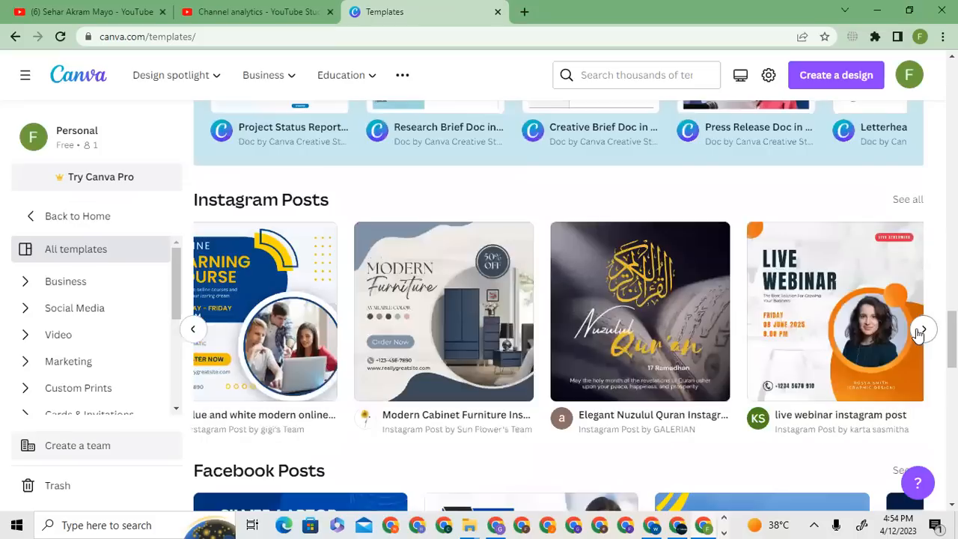
left_click(922, 331)
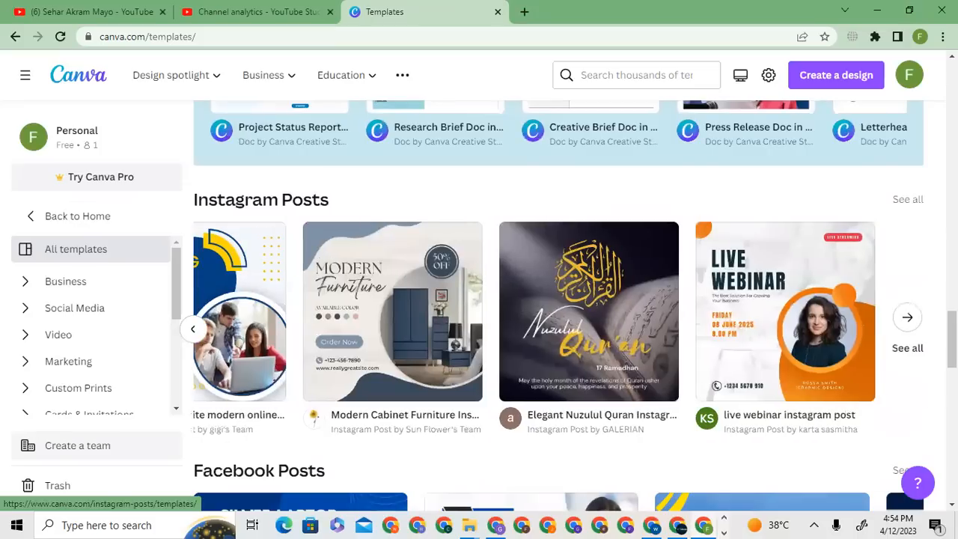
scroll(558, 315, "up", 10)
scroll(558, 314, "up", 5)
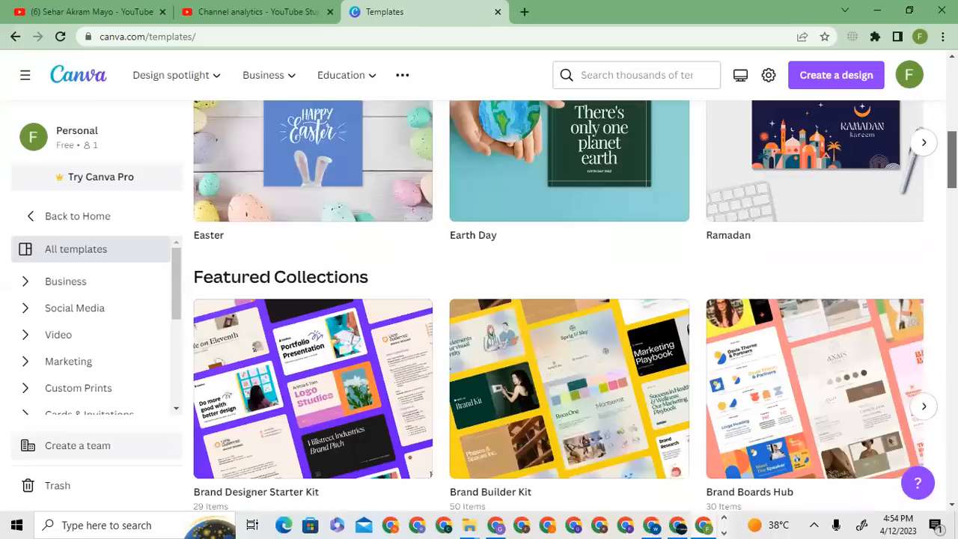
scroll(557, 315, "up", 3)
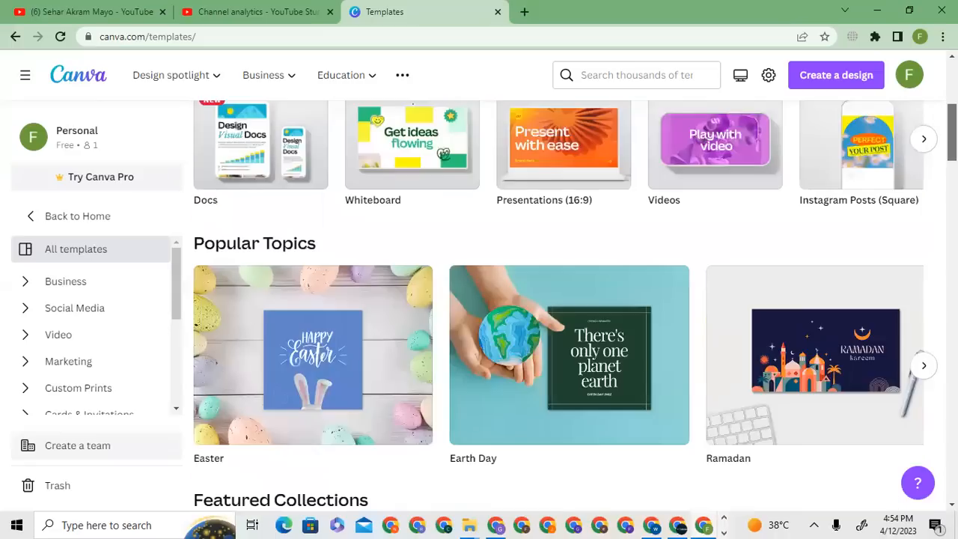
- Search the design types for "inst" and create a blank Instagram Post (Portrait) design
left_click(807, 83)
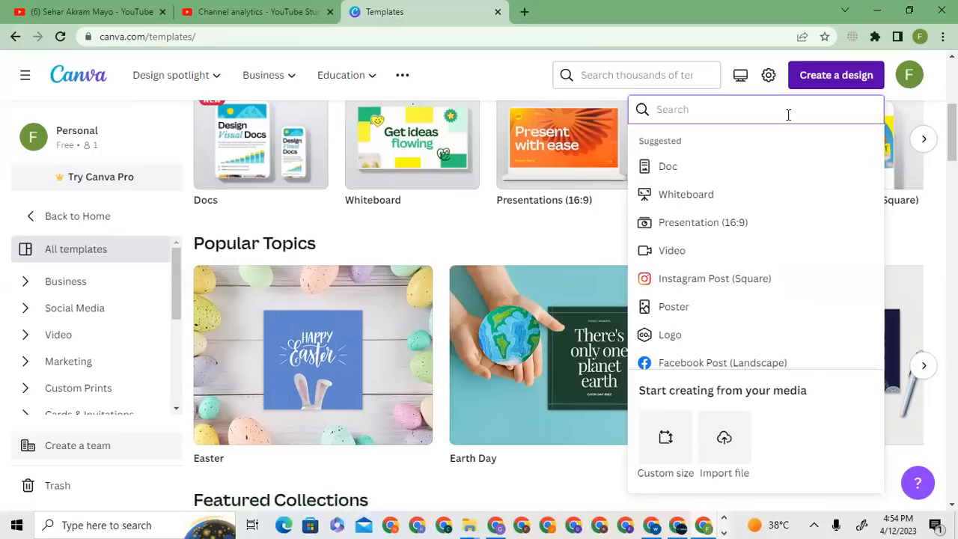
type("inst")
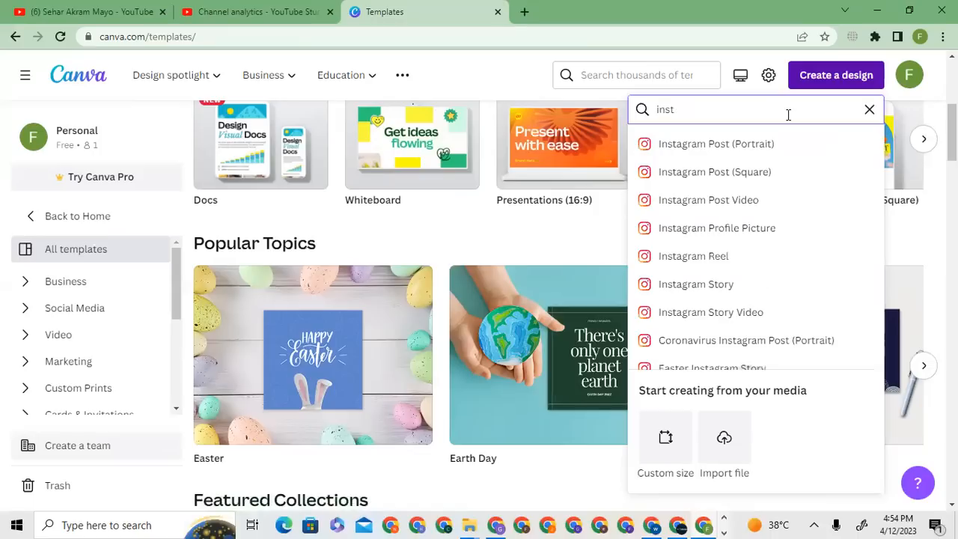
left_click(773, 149)
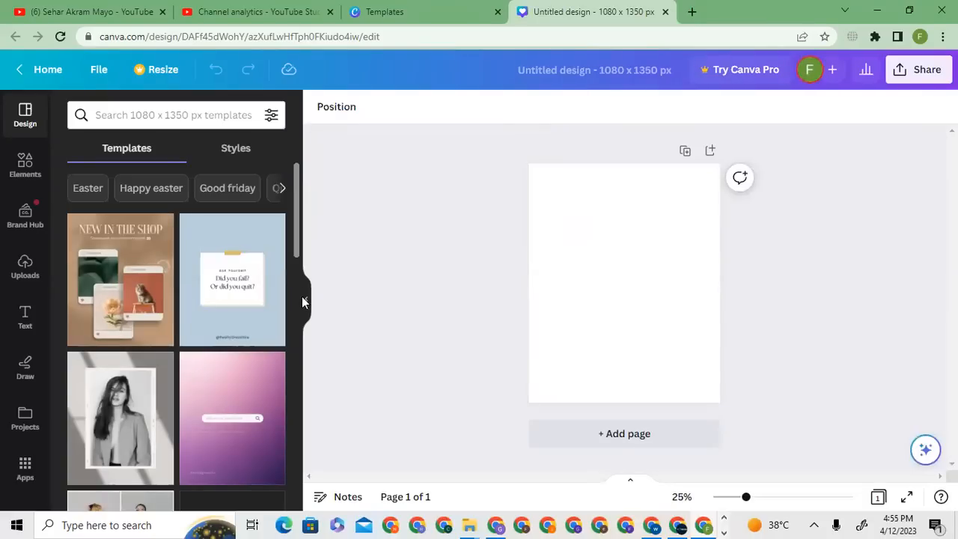
- Search the 1080 x 1350 px templates for "gym"
scroll(302, 330, "down", 5)
scroll(305, 412, "down", 5)
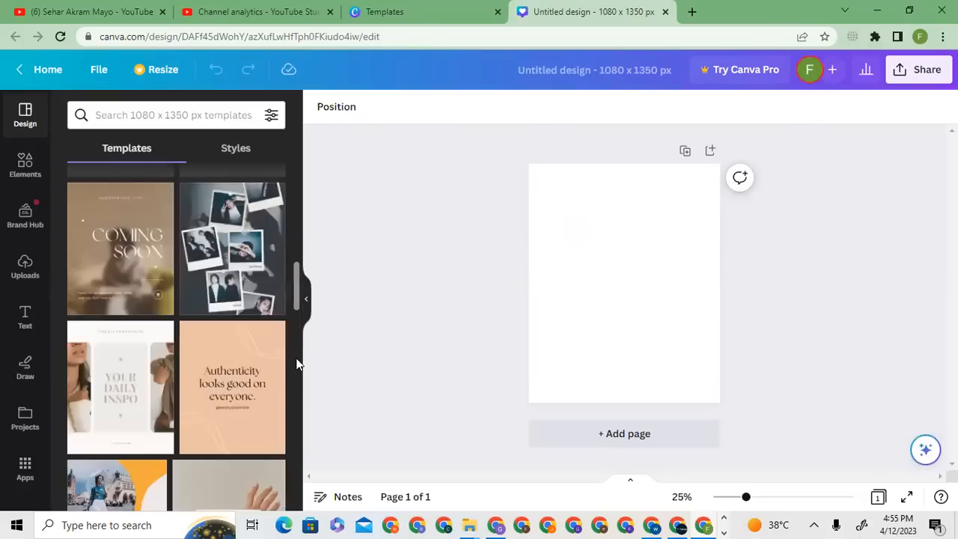
scroll(295, 300, "up", 10)
left_click(177, 112)
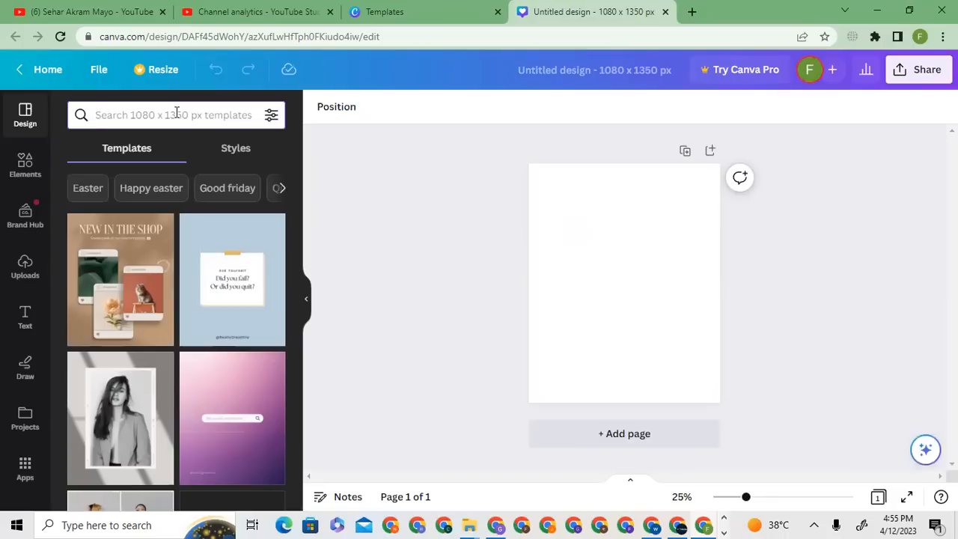
left_click(177, 112)
type("gym")
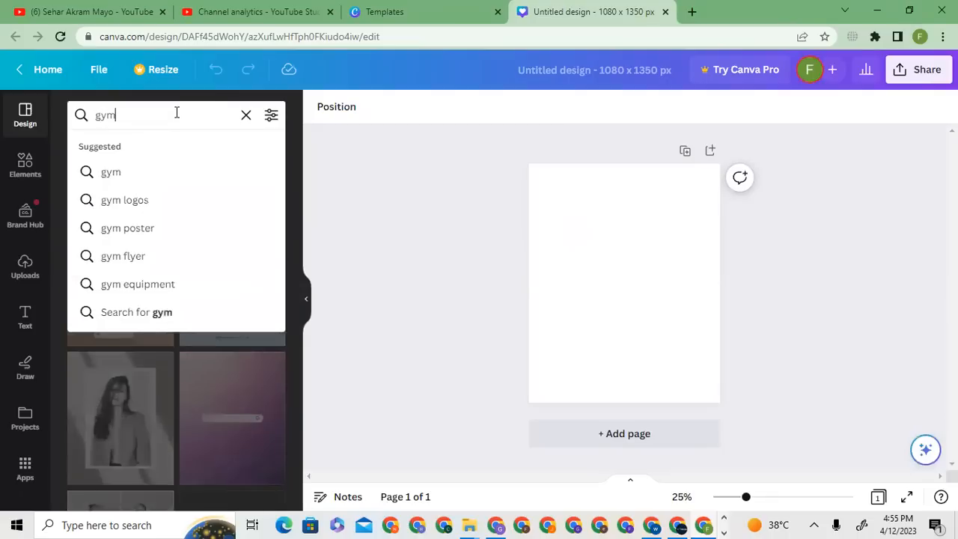
key("Return")
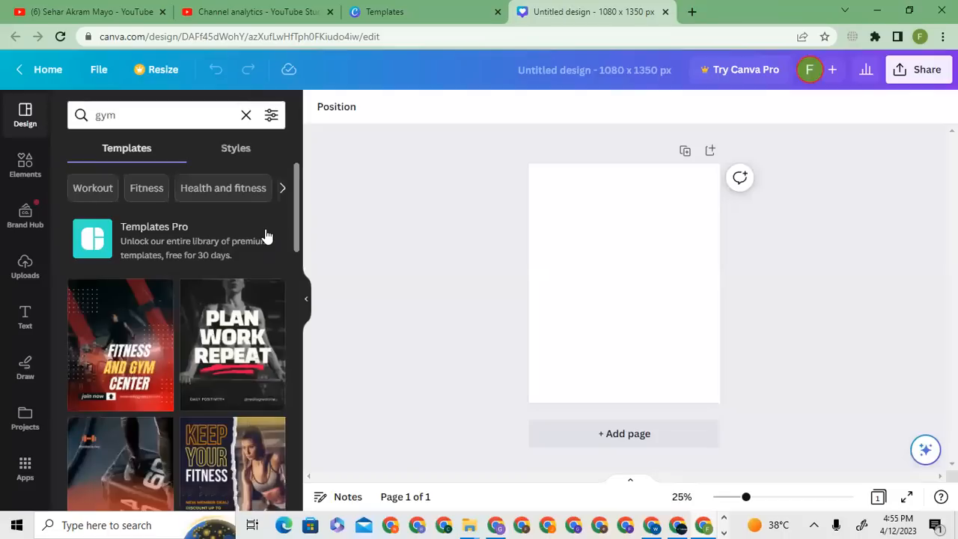
- Apply the red and black "Fitness and Gym Center" template to the blank page
scroll(294, 242, "down", 3)
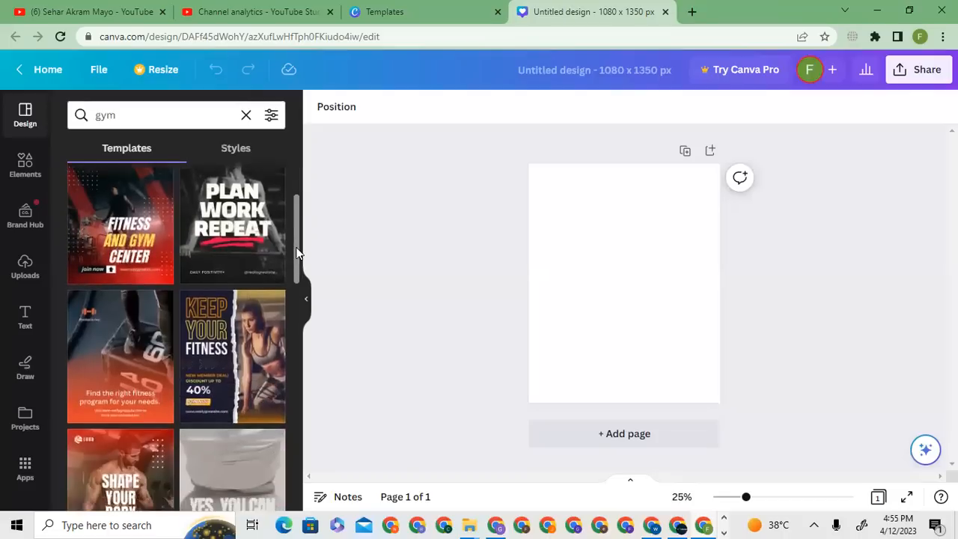
mouse_move(296, 256)
left_mouse_down()
mouse_move(304, 504)
mouse_move(289, 338)
mouse_move(295, 238)
left_mouse_up()
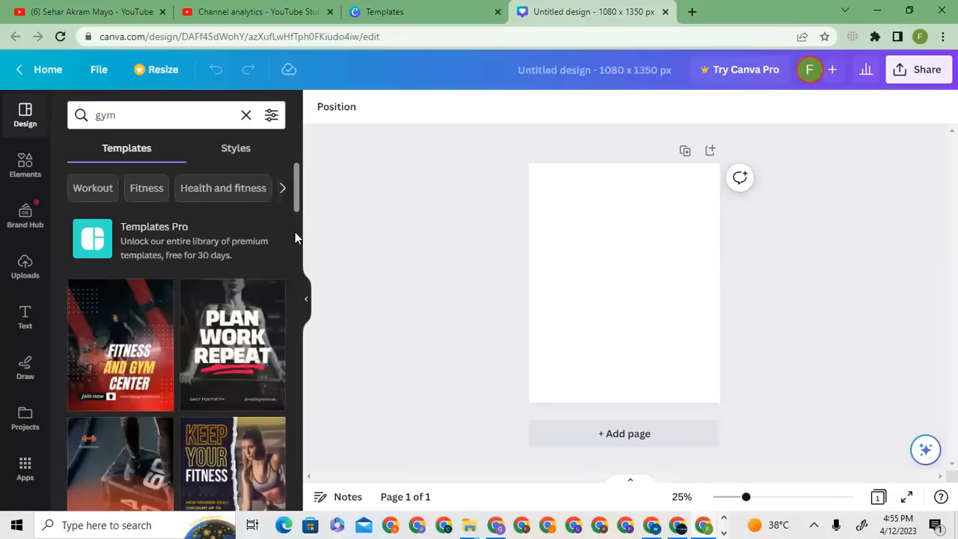
left_click(116, 331)
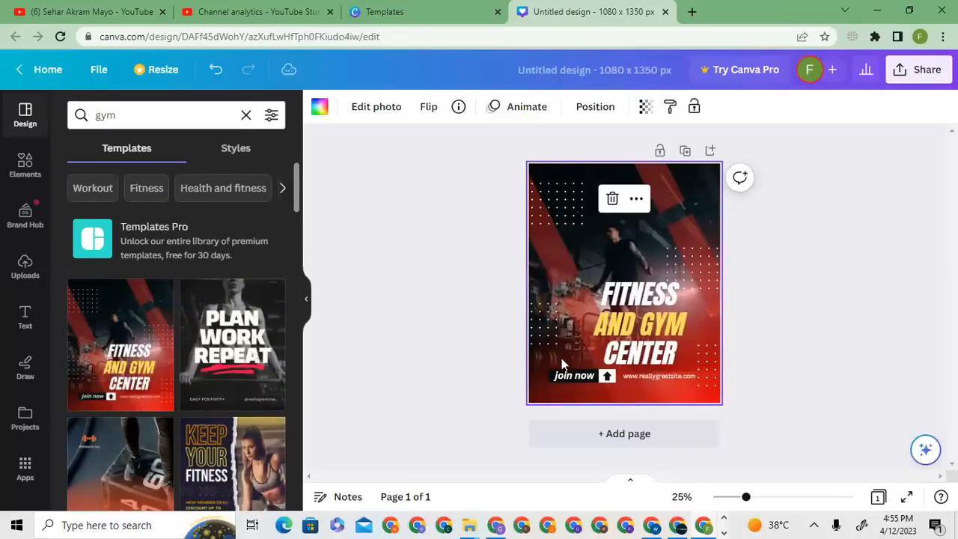
left_click(821, 292)
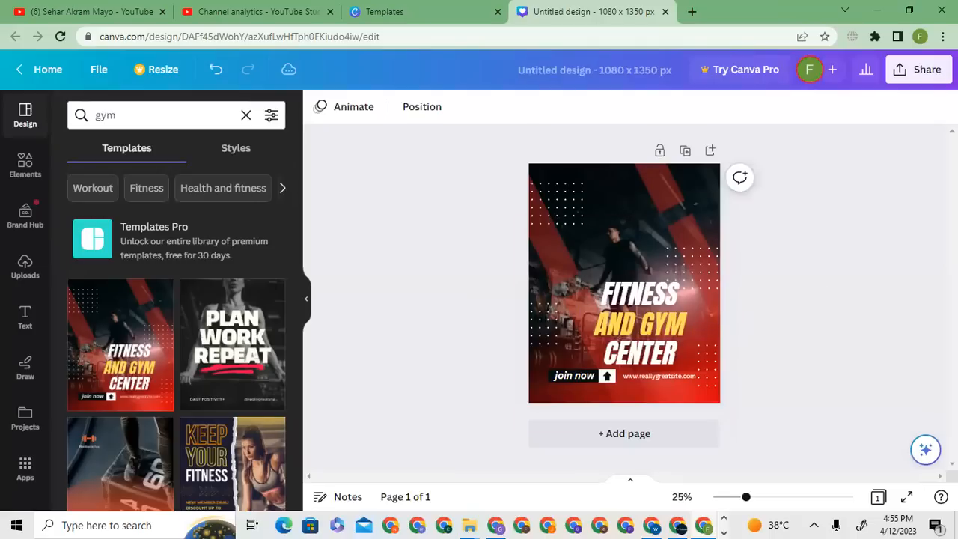
left_click_drag(746, 498, 773, 502)
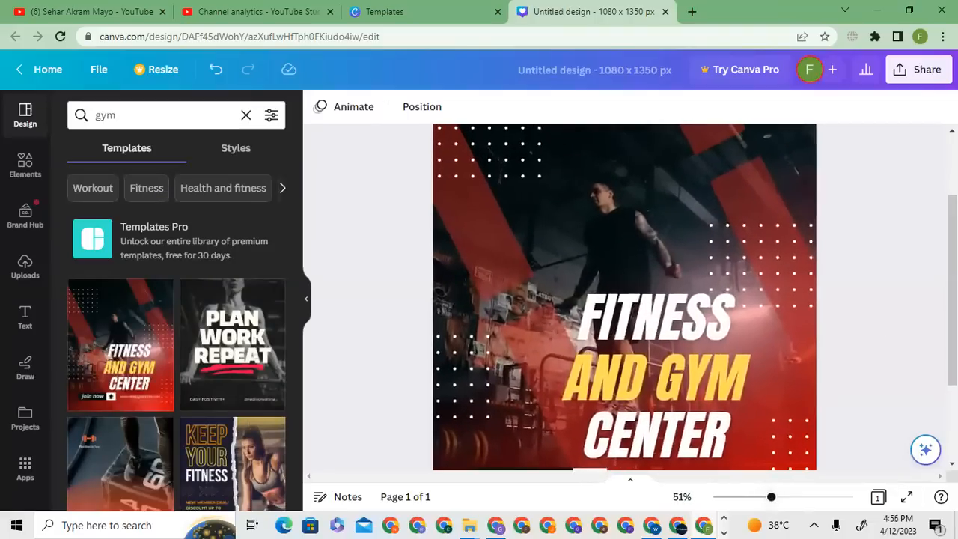
scroll(625, 299, "up", 2)
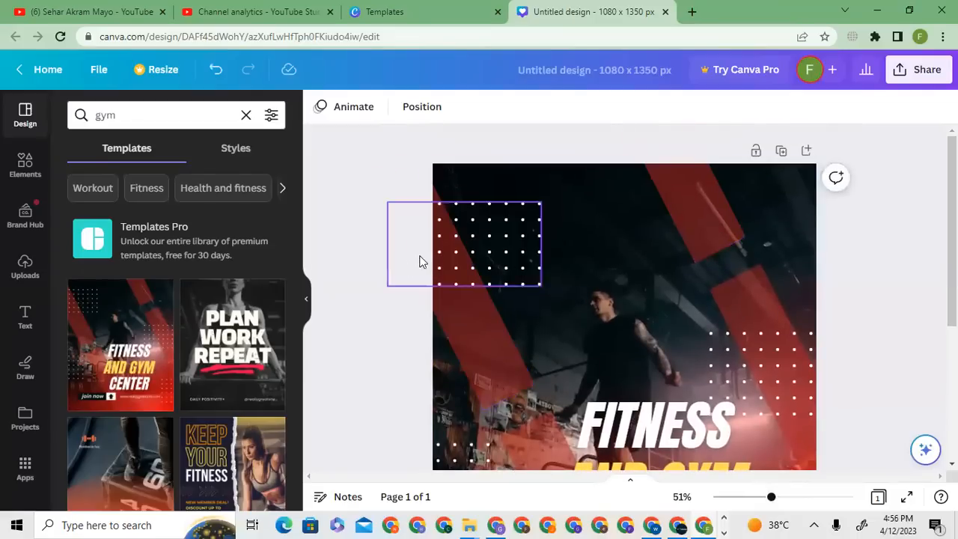
scroll(624, 300, "down", 3)
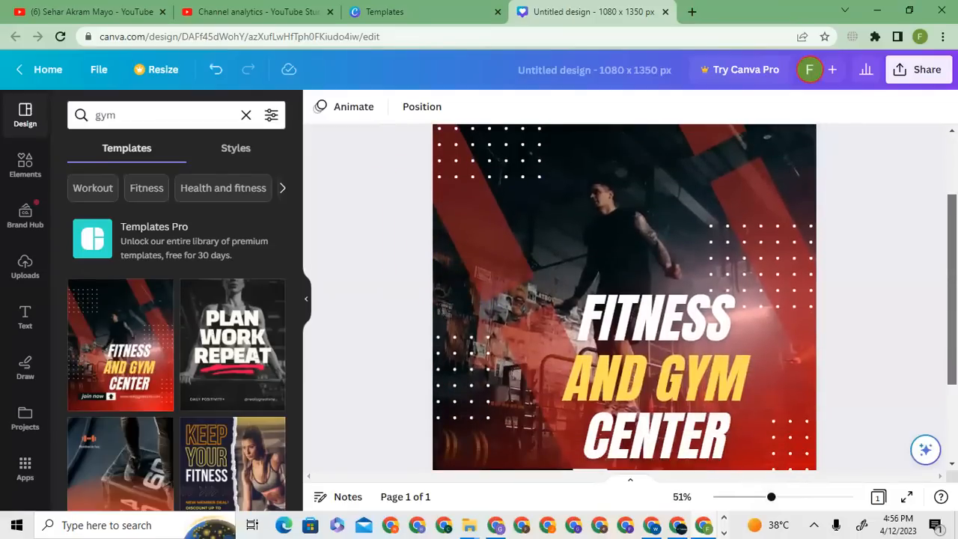
scroll(624, 300, "down", 2)
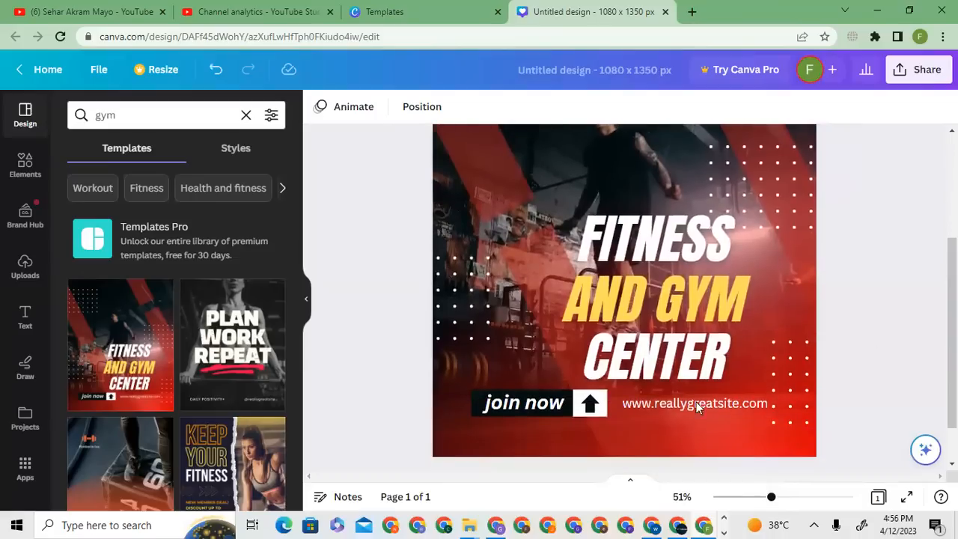
left_click(668, 409)
left_click(667, 409)
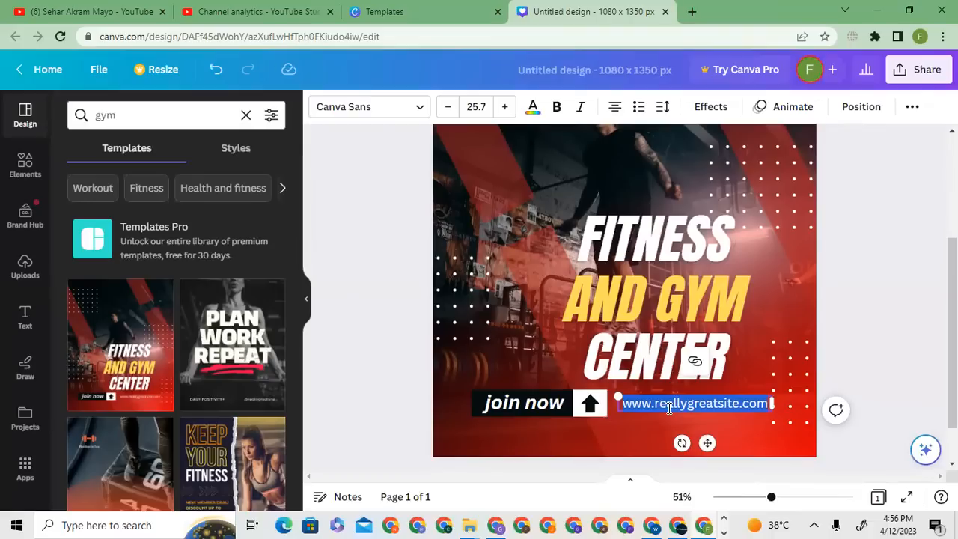
type("www.")
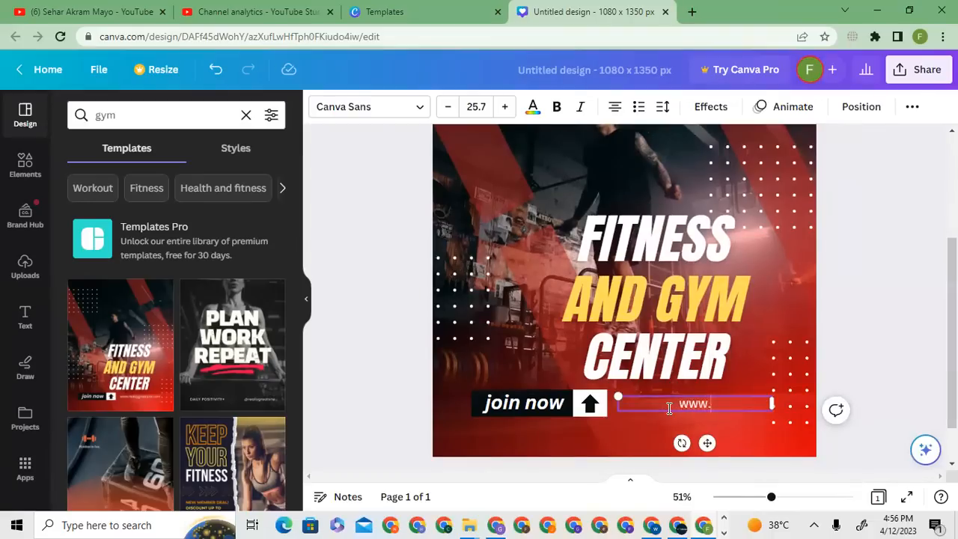
type("fitnessgym.com")
- Replace the "join now" text beside the arrow with "Enroll Now"
left_click(524, 405)
double_click(523, 404)
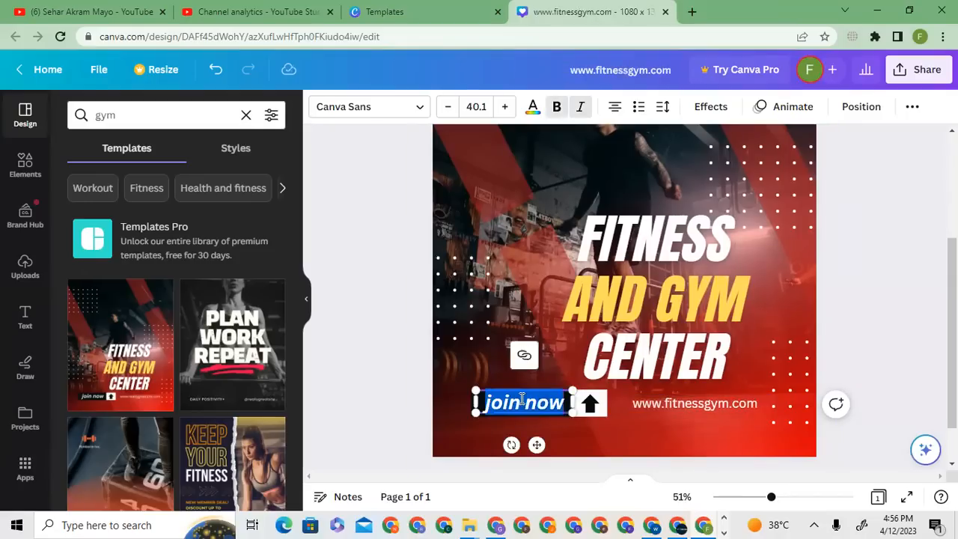
type("E")
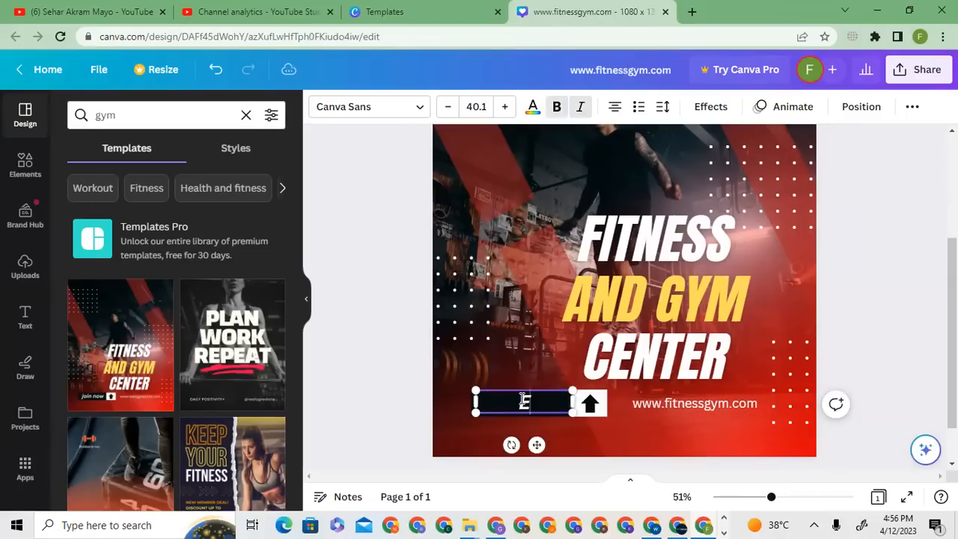
type("nroll Now")
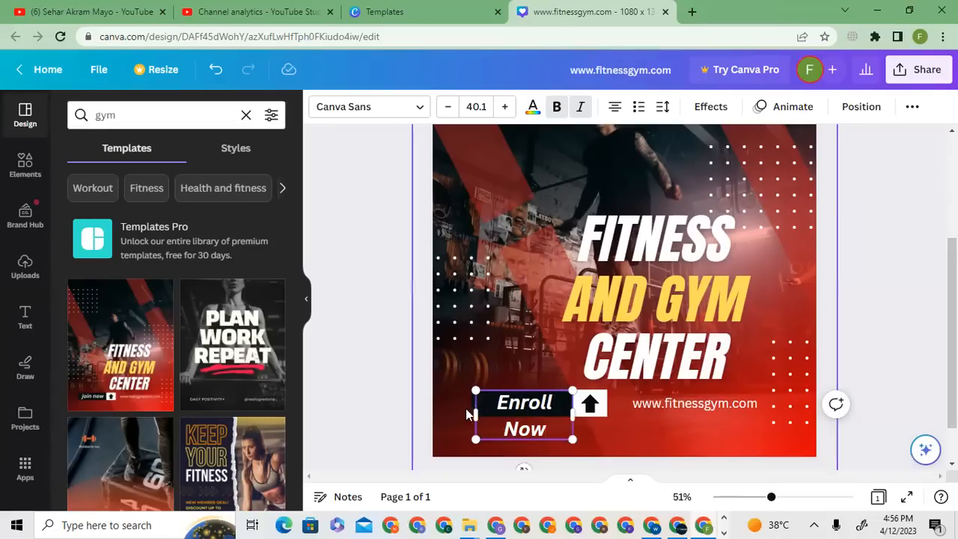
- Widen the black bar behind "Enroll Now" and its text box so the wording fits on a single line beside the arrow
left_click(518, 325)
left_click(479, 397)
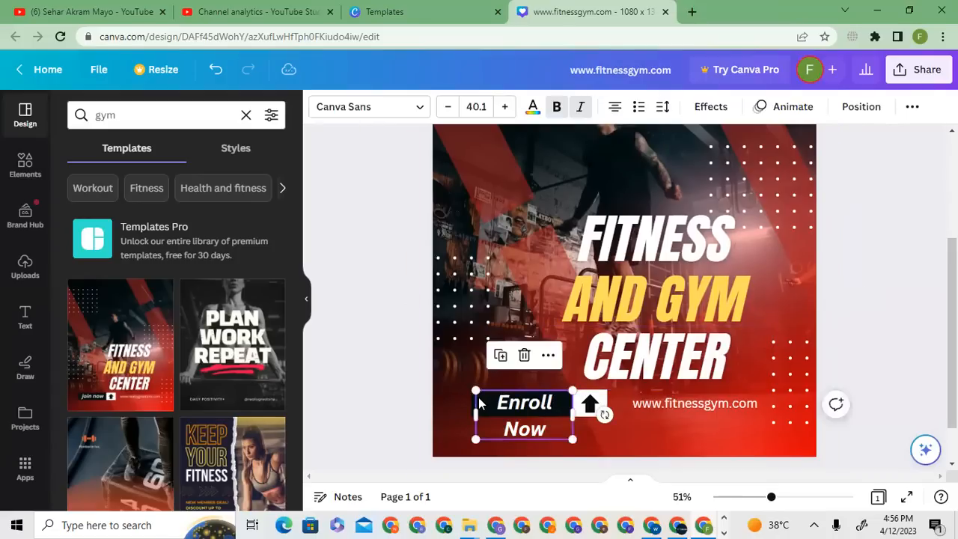
left_click(463, 397)
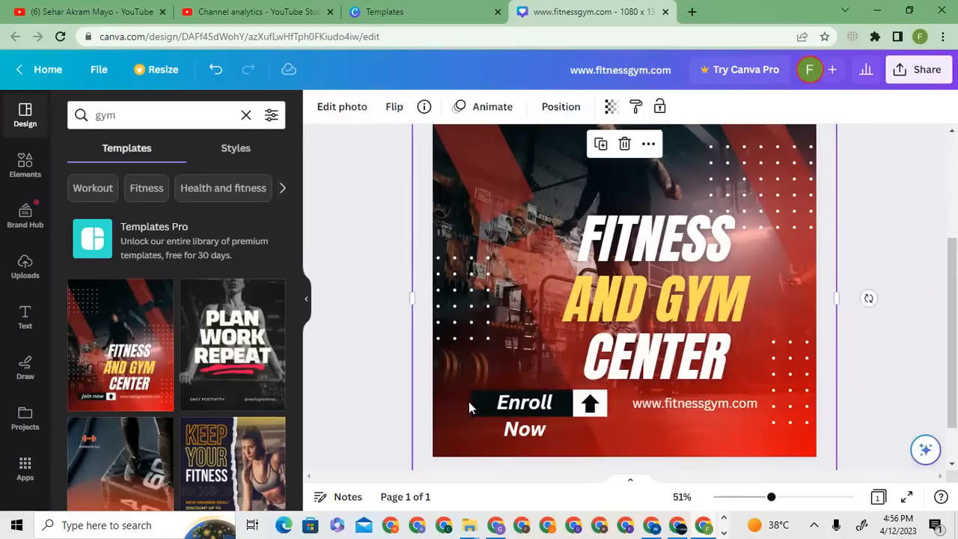
left_click_drag(458, 403, 450, 403)
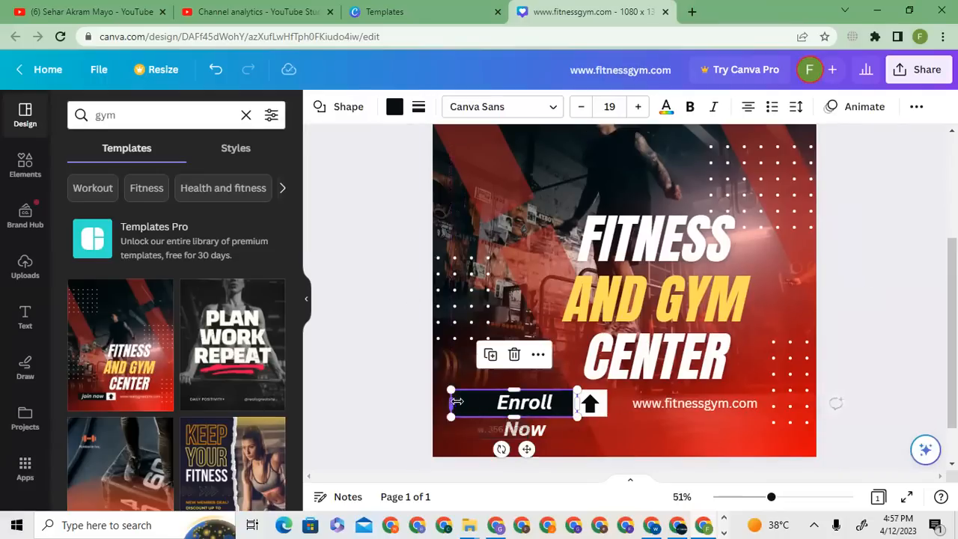
left_click(545, 408)
left_click_drag(472, 413, 462, 412)
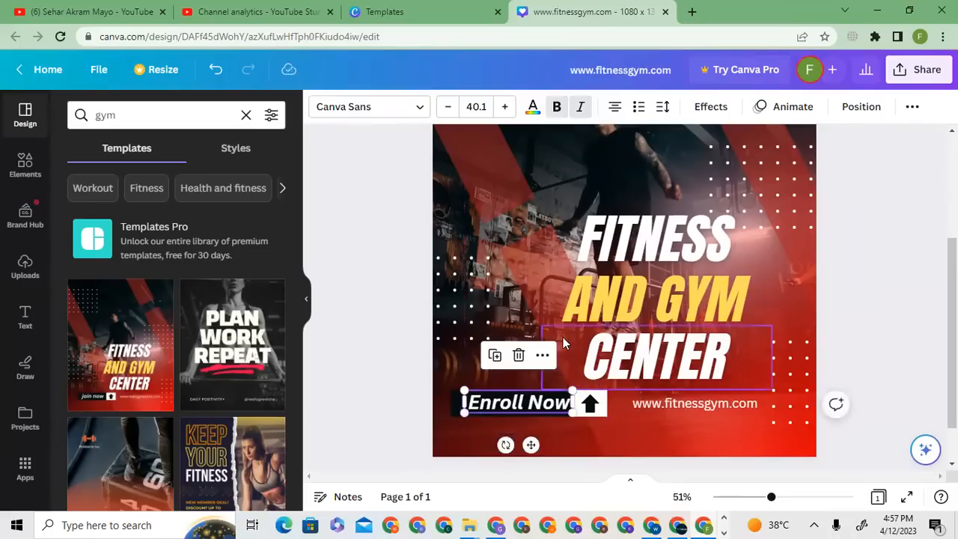
left_click(498, 314)
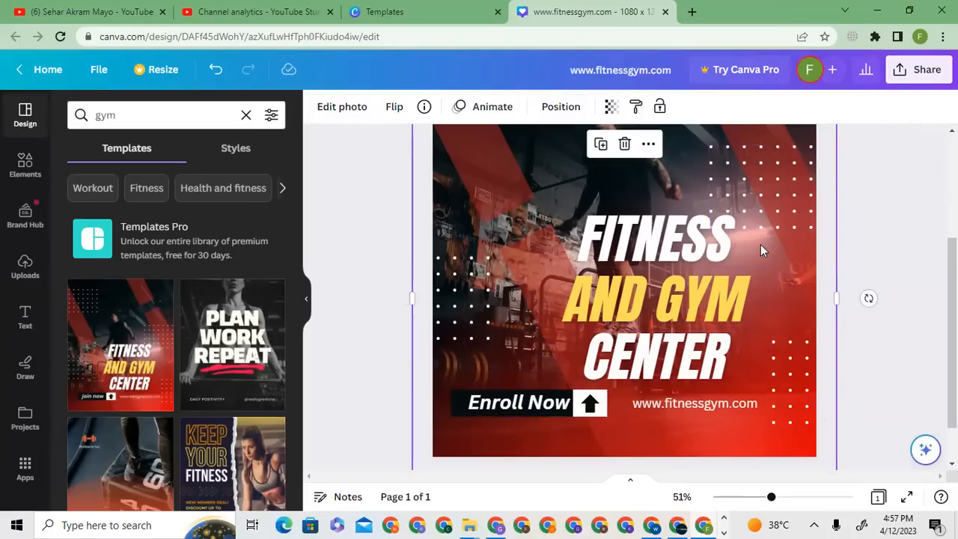
scroll(913, 253, "up", 3)
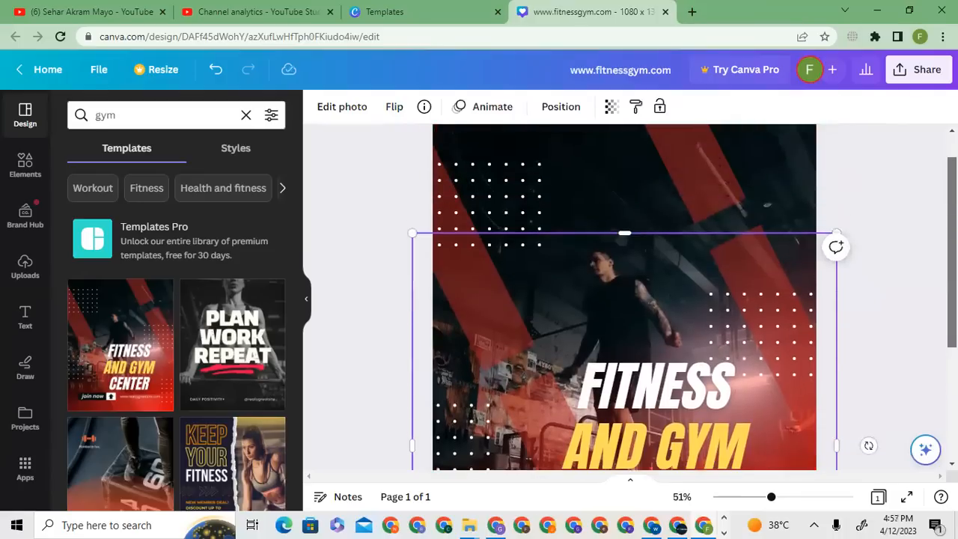
scroll(933, 175, "up", 1)
left_click_drag(631, 347, 638, 481)
left_click(634, 310)
mouse_move(635, 308)
left_mouse_down()
mouse_move(859, 297)
mouse_move(628, 293)
mouse_move(696, 328)
mouse_move(641, 329)
left_mouse_up()
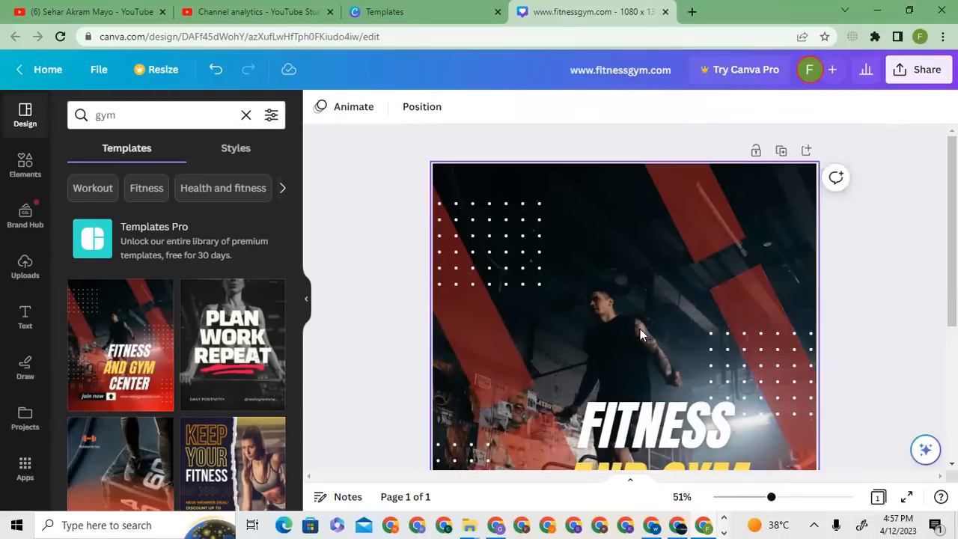
left_click(495, 404)
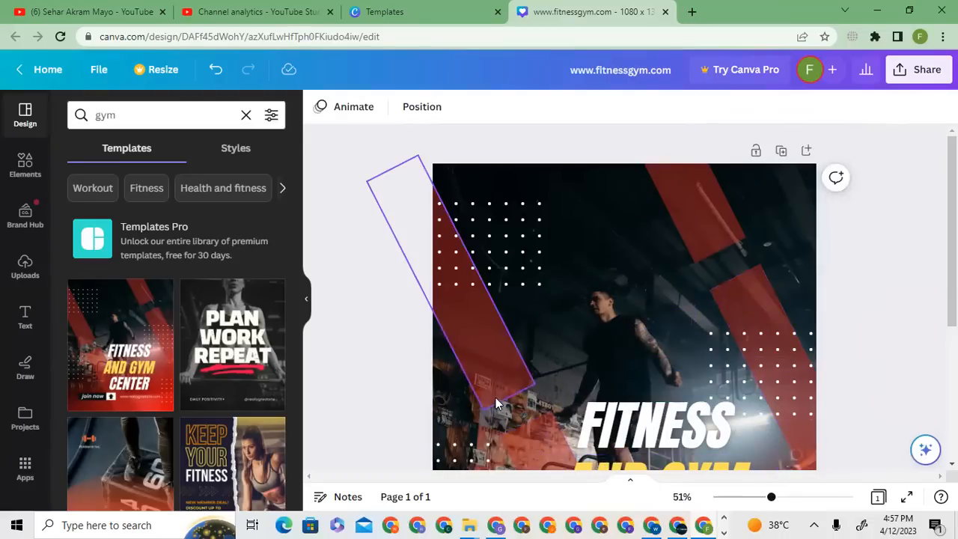
key("ctrl+z")
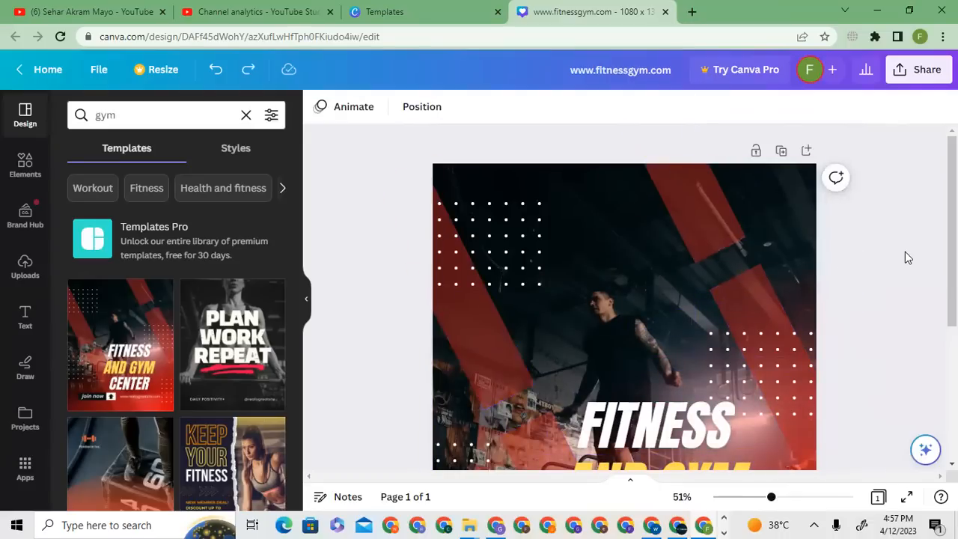
left_click_drag(952, 253, 952, 360)
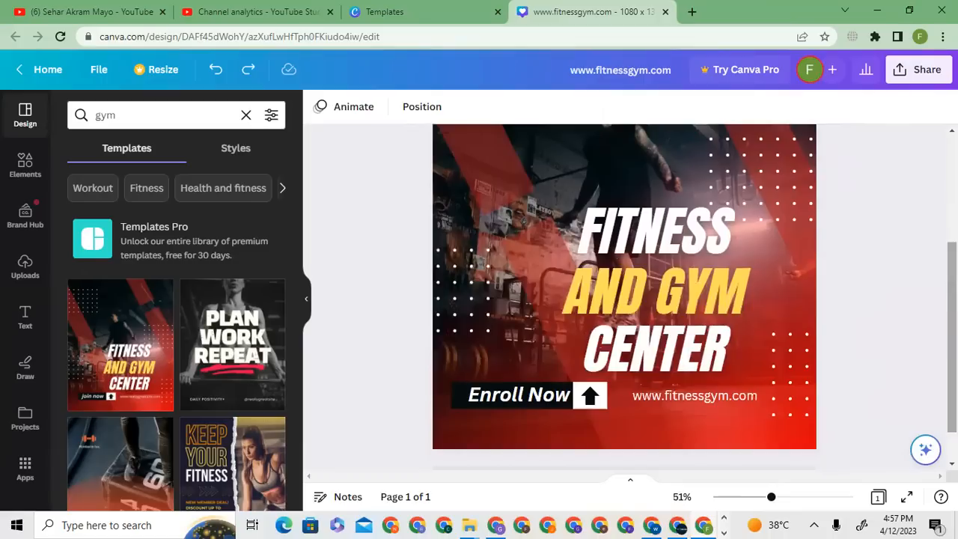
right_click(952, 252)
left_click_drag(952, 252, 952, 146)
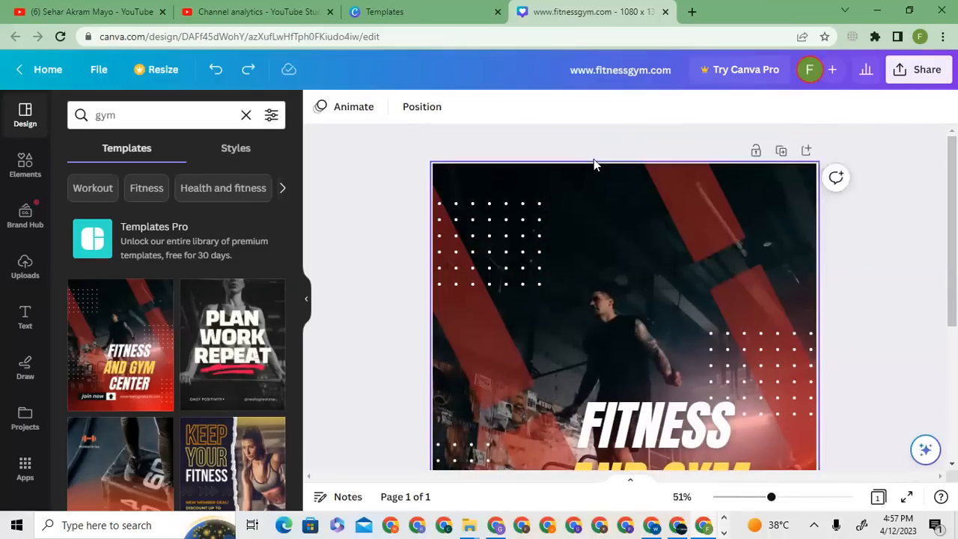
- Search the elements for "circle frame" and add the circular photo frame with a thick outer ring to the post
left_click(27, 166)
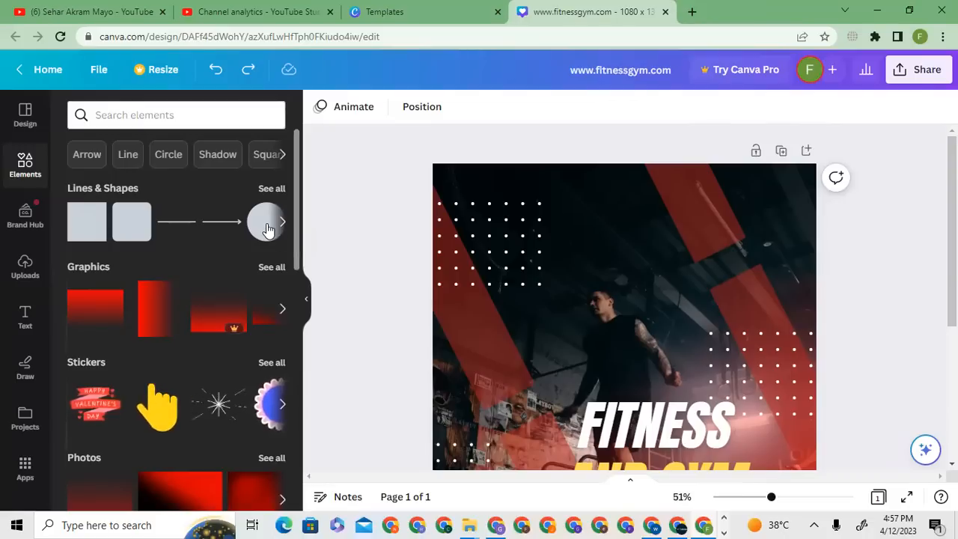
left_click(173, 116)
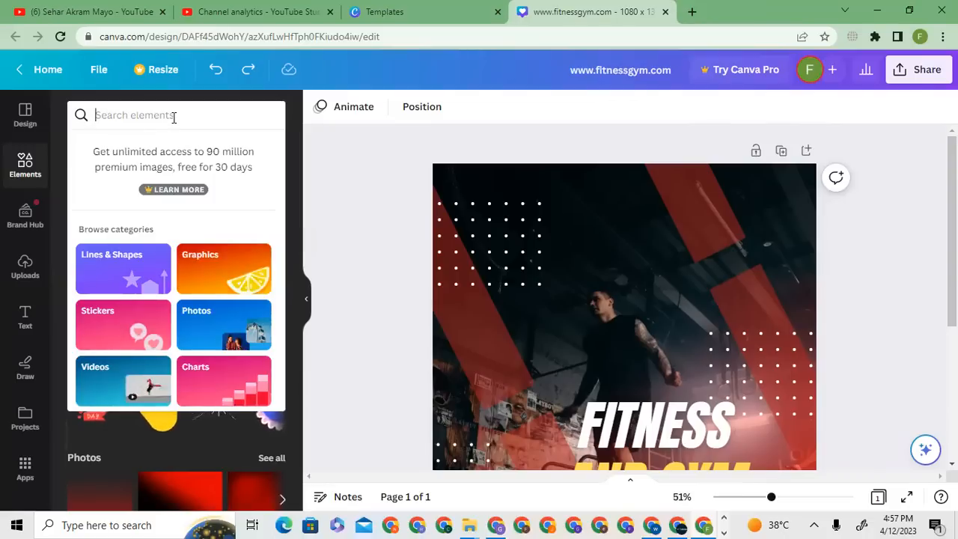
type("cir")
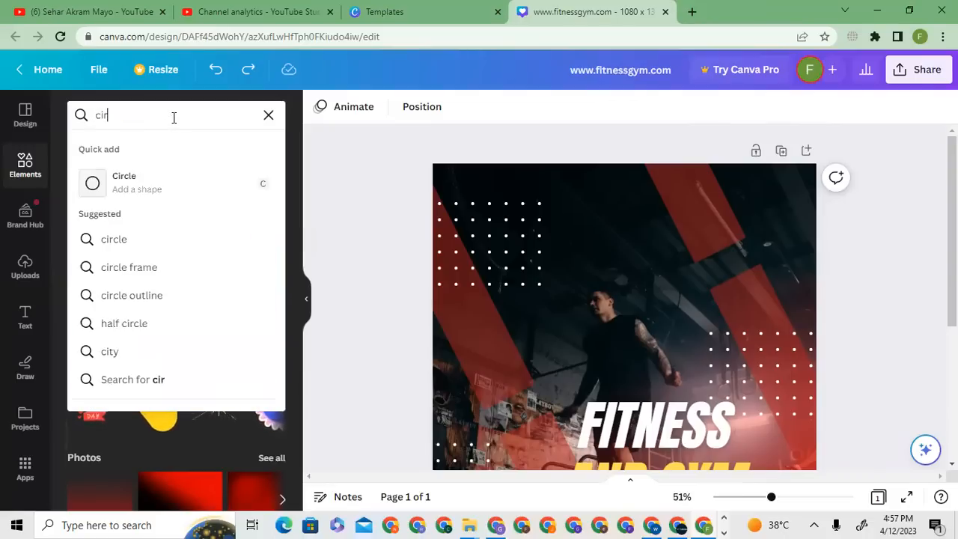
type("cl")
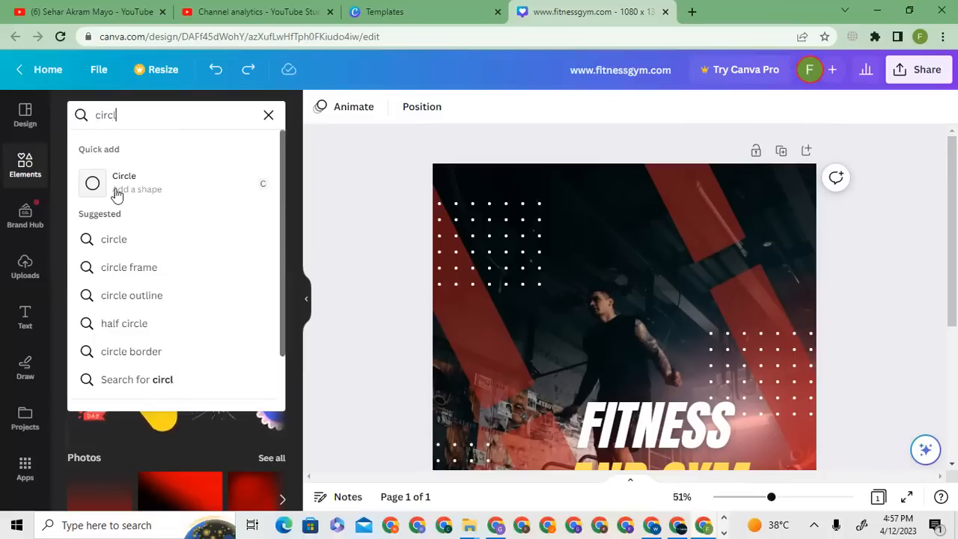
left_click(129, 267)
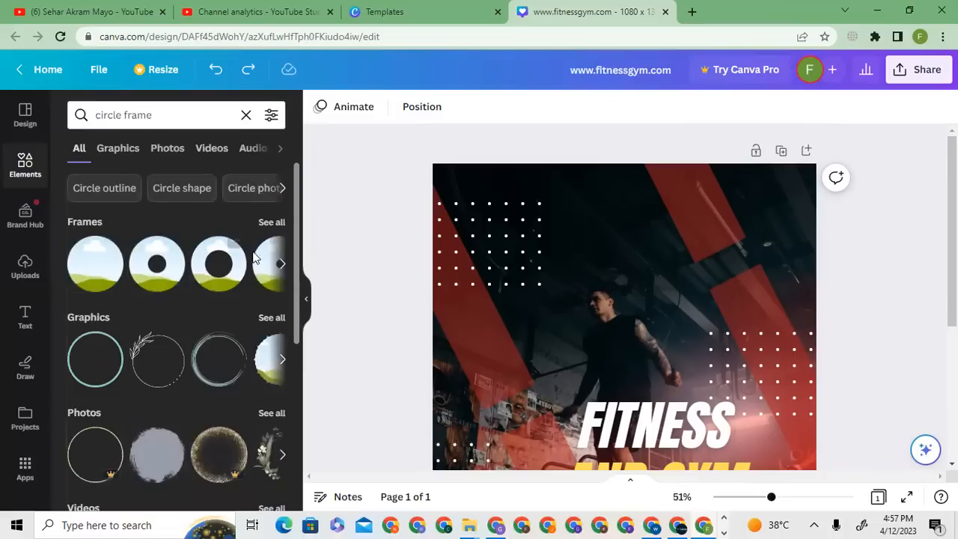
left_click(284, 227)
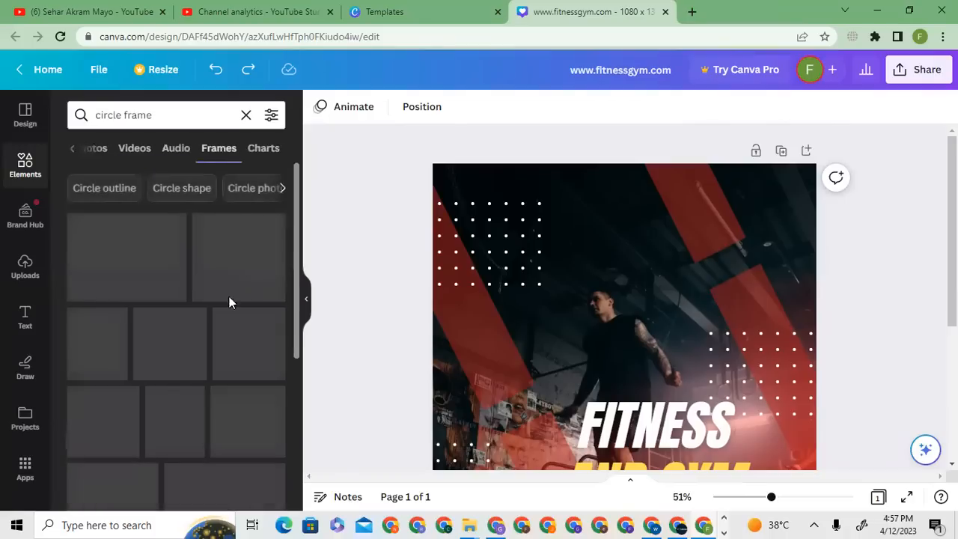
left_click(175, 321)
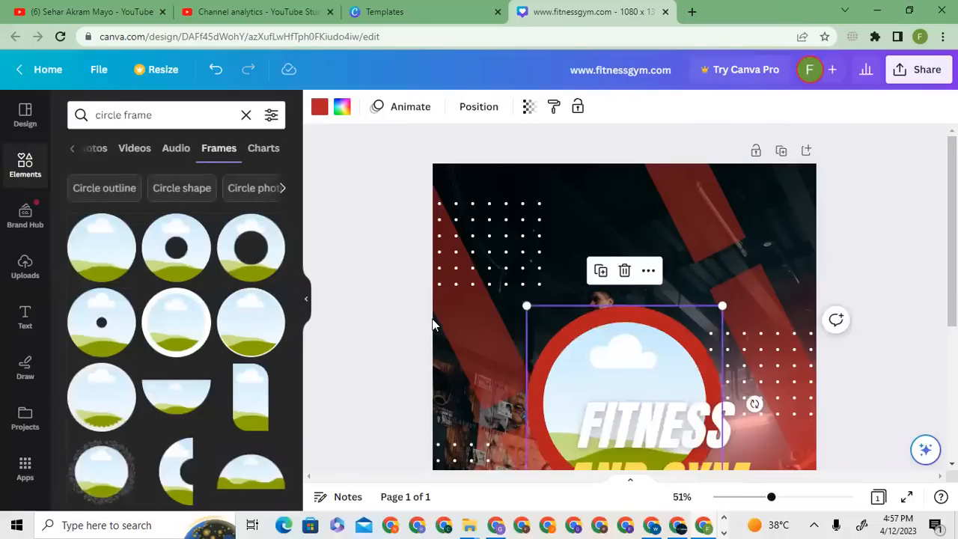
- Shrink the circular frame to logo size, recolor its ring white and place it in the post's upper-right corner
left_click_drag(631, 341, 738, 231)
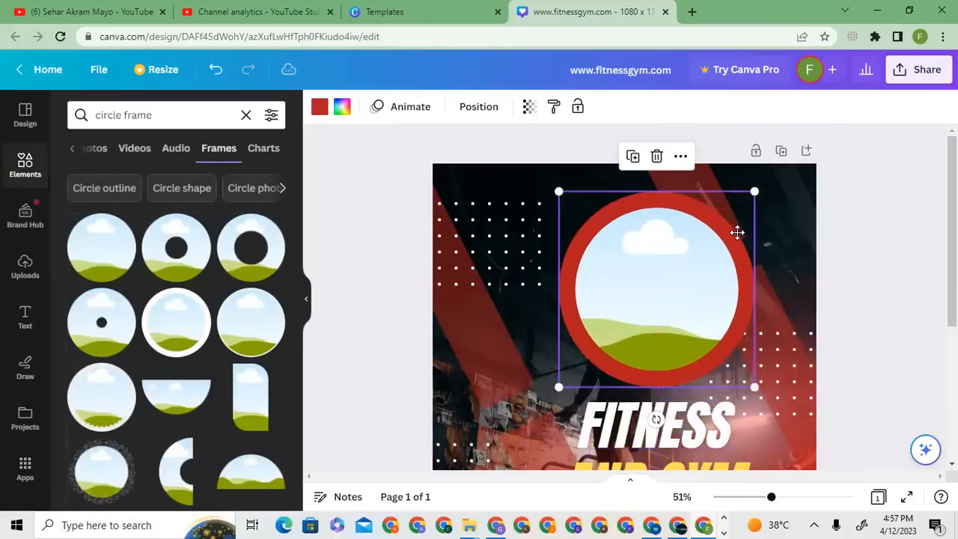
left_click_drag(558, 191, 717, 257)
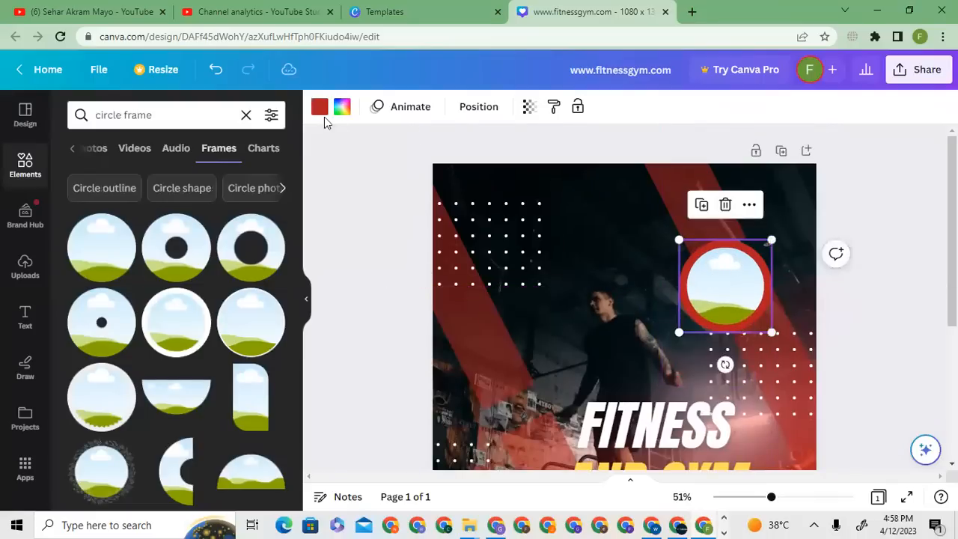
left_click(317, 110)
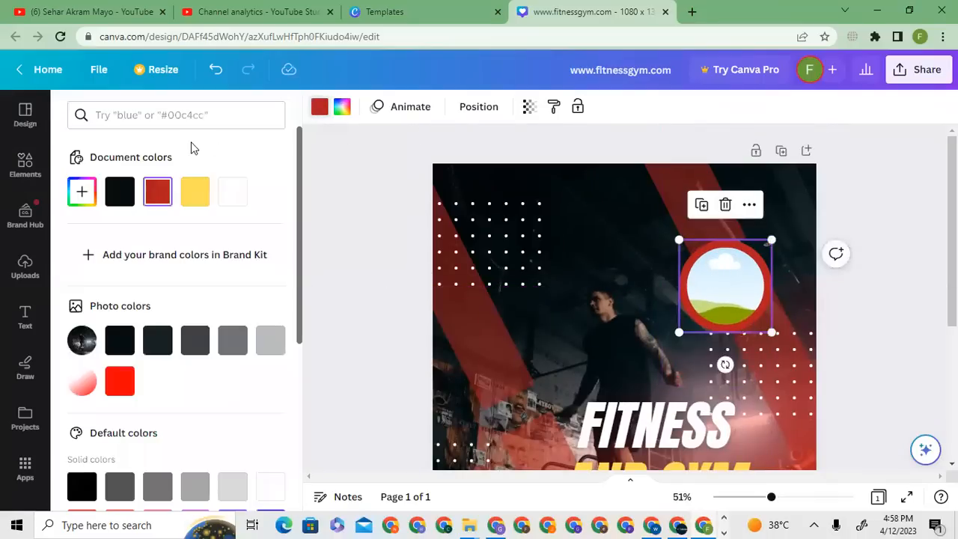
left_click(232, 193)
left_click_drag(678, 240, 712, 274)
left_click_drag(734, 308, 761, 205)
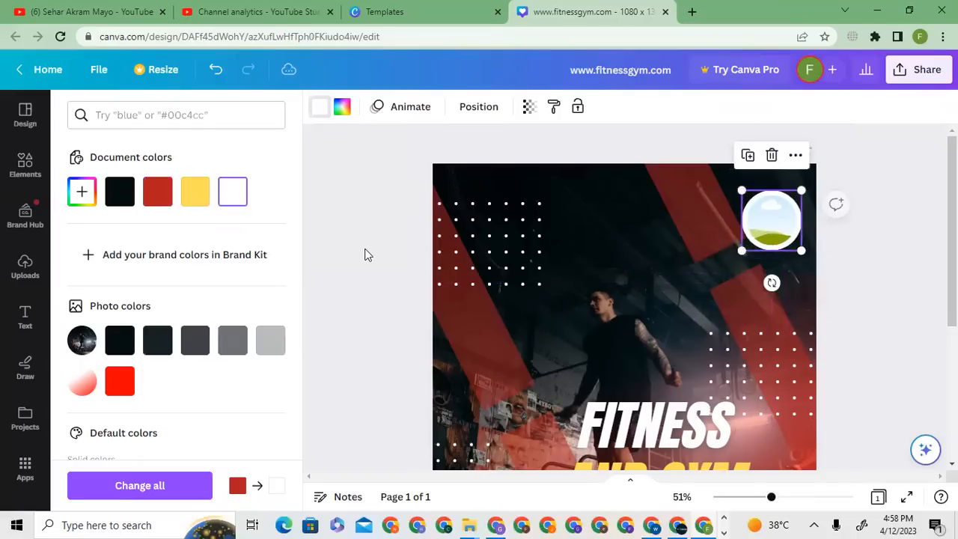
- Upload the logo image shish.png from the Downloads folder
left_click(25, 165)
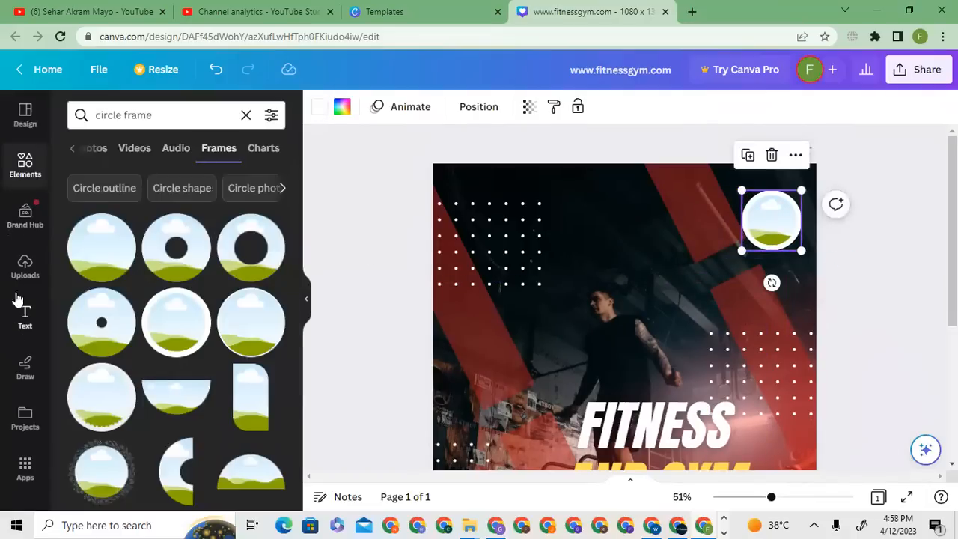
left_click(25, 268)
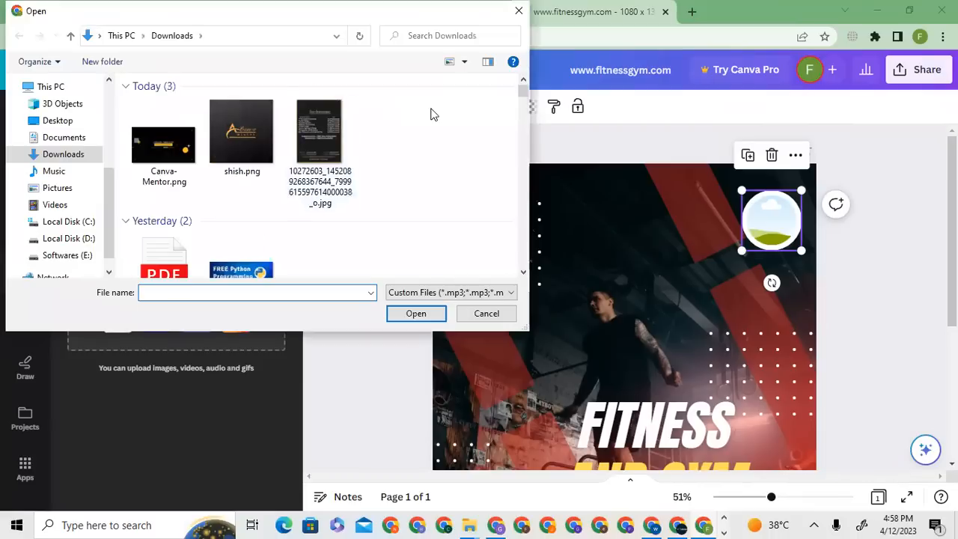
left_click(230, 138)
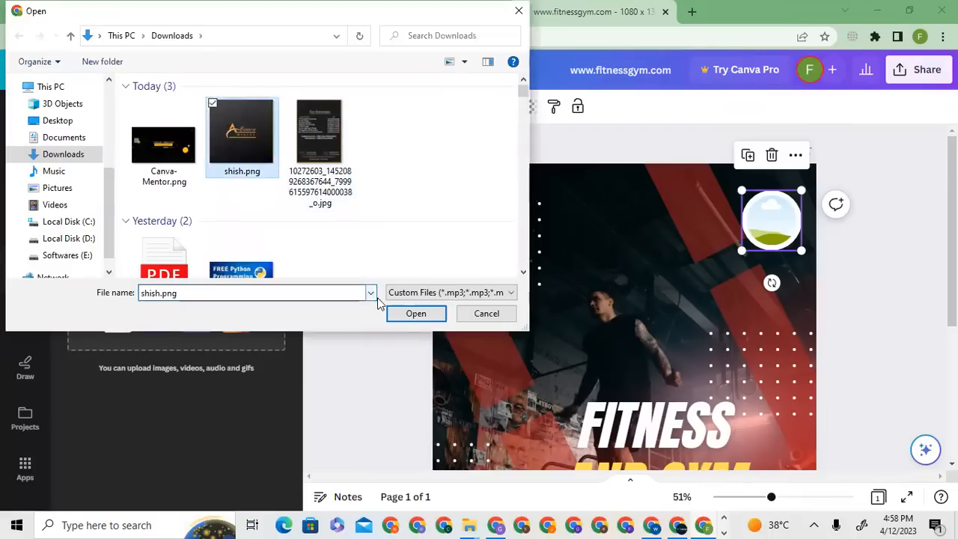
left_click(406, 314)
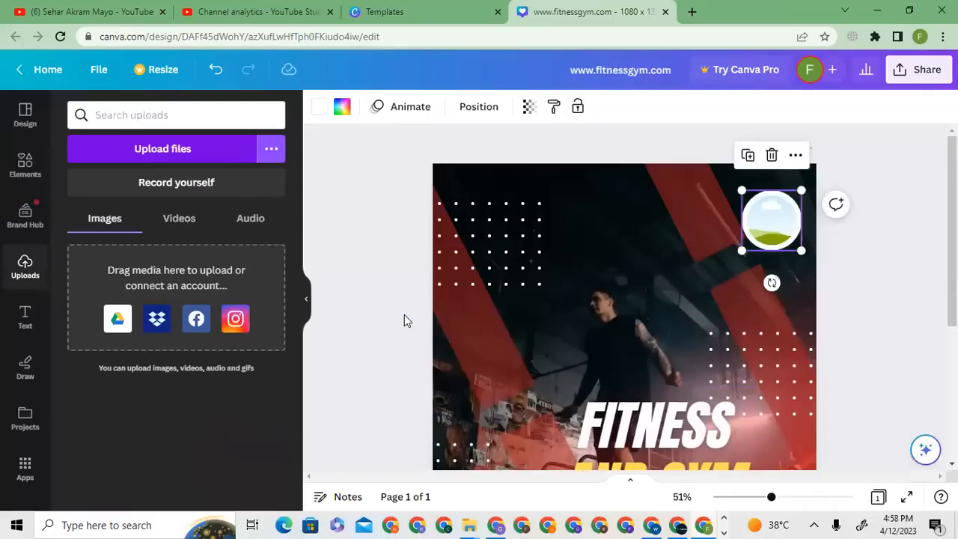
left_click(347, 288)
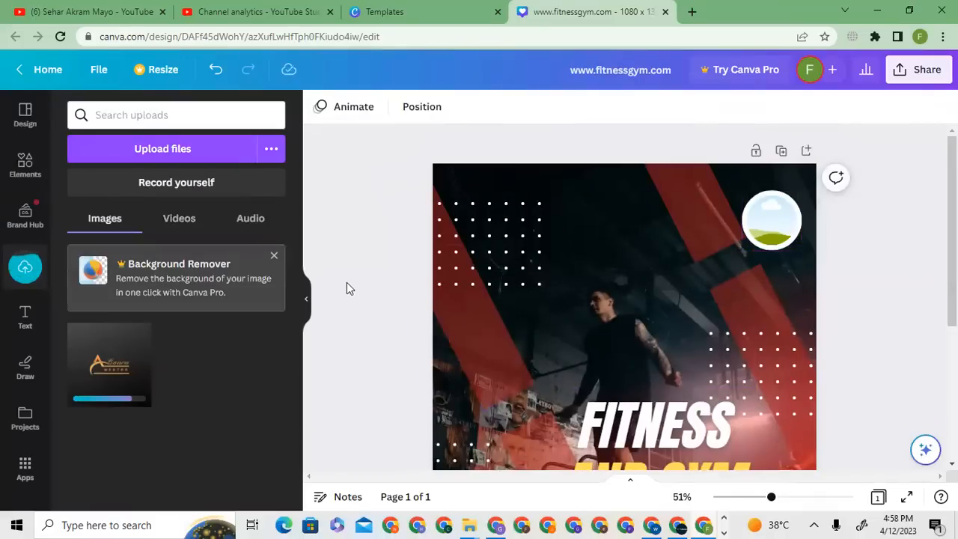
- Fill the circular frame with the uploaded logo, then shrink the frame slightly and move it closer to the upper-right corner
left_click_drag(134, 359, 772, 206)
left_click_drag(771, 240, 753, 227)
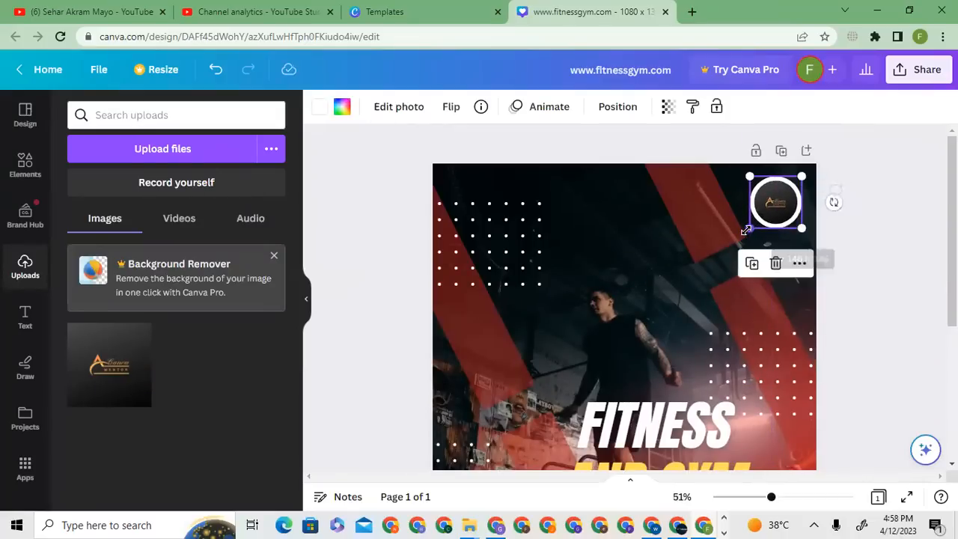
left_click(924, 154)
scroll(822, 382, "down", 1)
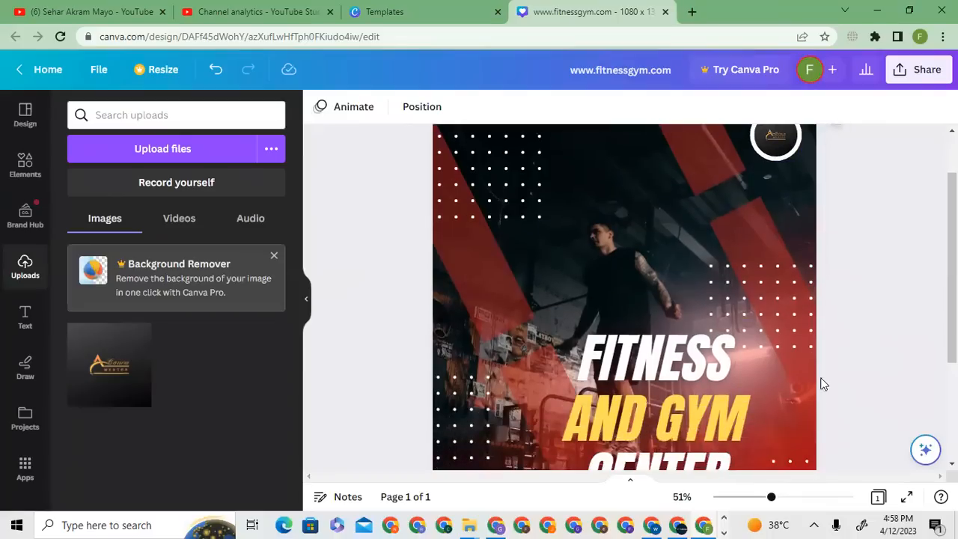
left_click_drag(771, 498, 758, 501)
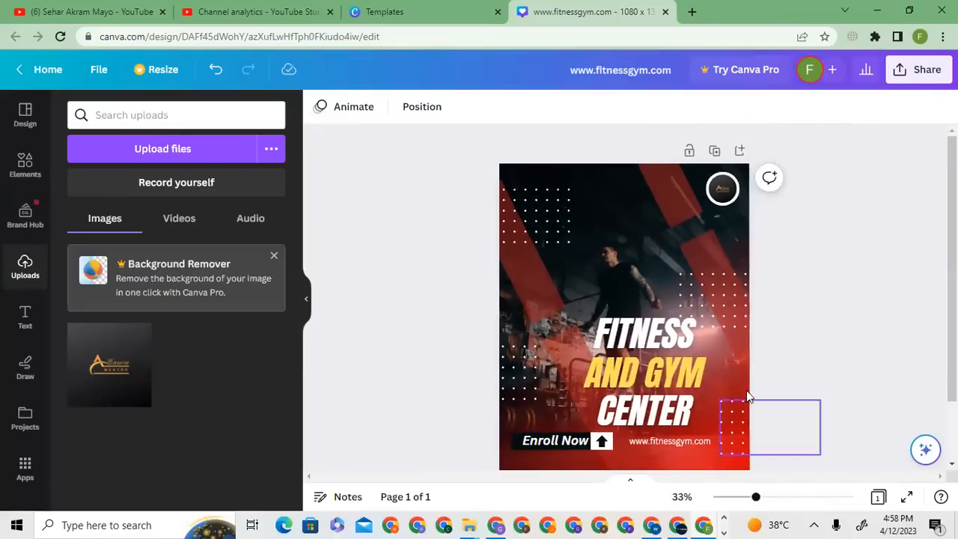
- Look through the brand assets, the text styles and font combinations, and the drawing tools
left_click(37, 225)
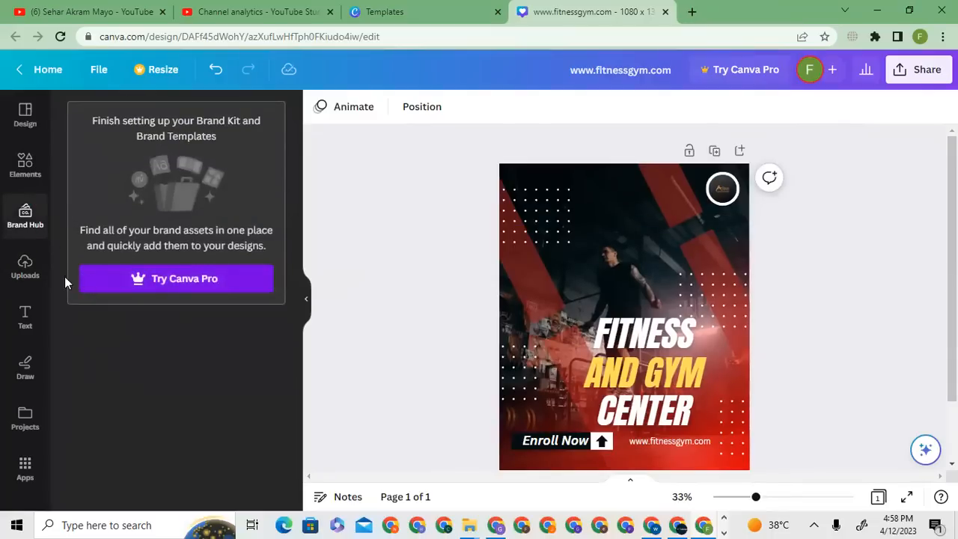
left_click(21, 322)
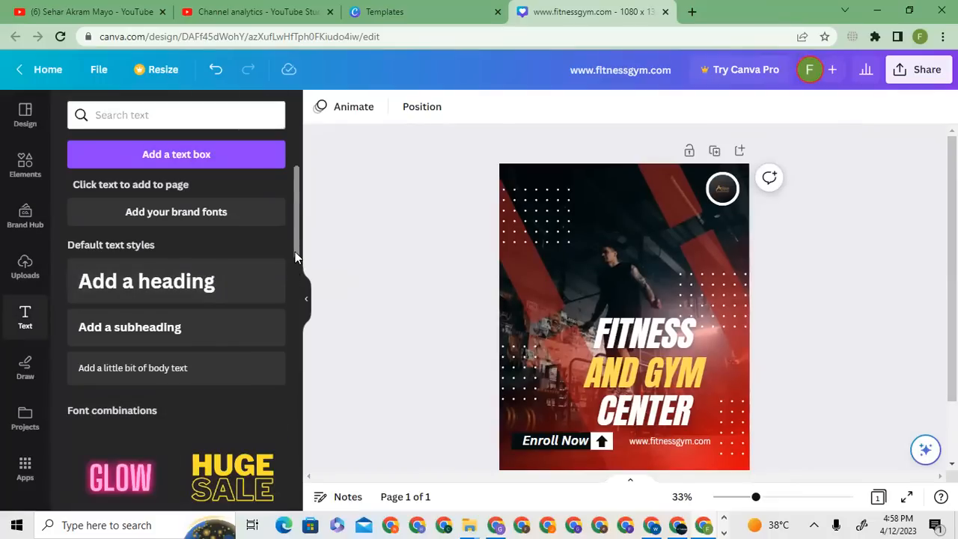
left_click_drag(295, 251, 291, 455)
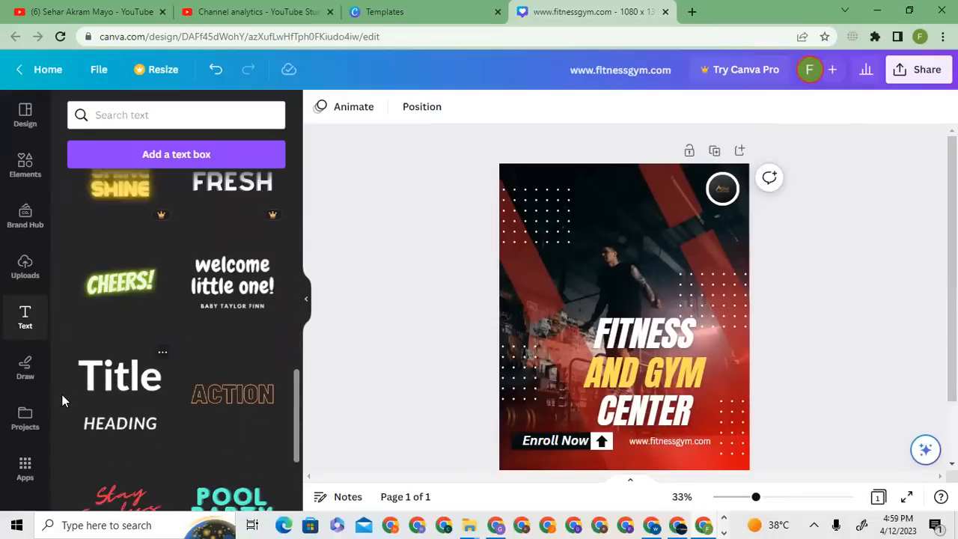
right_click(33, 364)
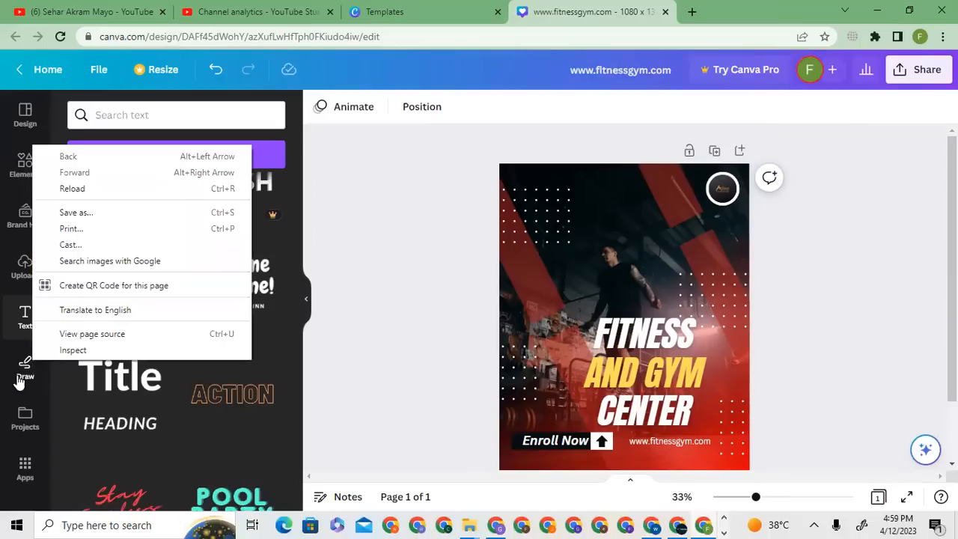
left_click(21, 382)
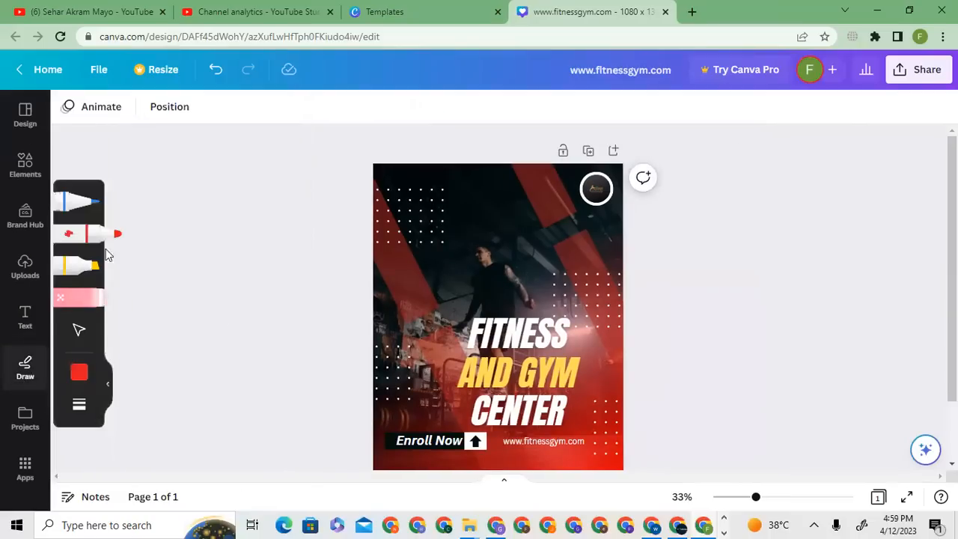
- Try out the blue pen, red marker and yellow highlighter with freehand loops around the man in the photo
left_click(89, 201)
mouse_move(390, 271)
left_mouse_down()
mouse_move(507, 239)
mouse_move(449, 325)
left_mouse_up()
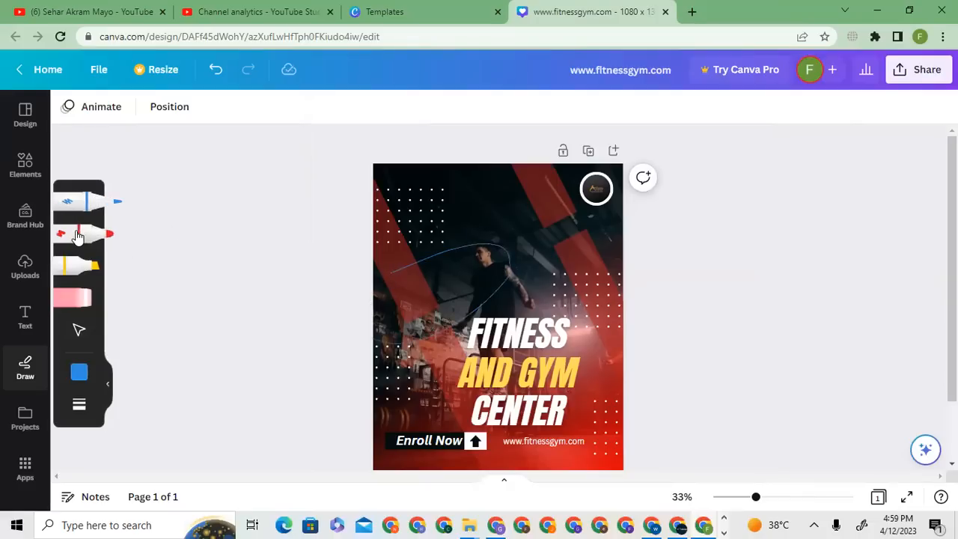
left_click(89, 234)
mouse_move(403, 290)
left_mouse_down()
mouse_move(444, 279)
mouse_move(535, 275)
mouse_move(438, 311)
mouse_move(420, 289)
mouse_move(439, 265)
mouse_move(535, 244)
mouse_move(497, 332)
mouse_move(404, 297)
mouse_move(401, 235)
left_mouse_up()
left_click(101, 271)
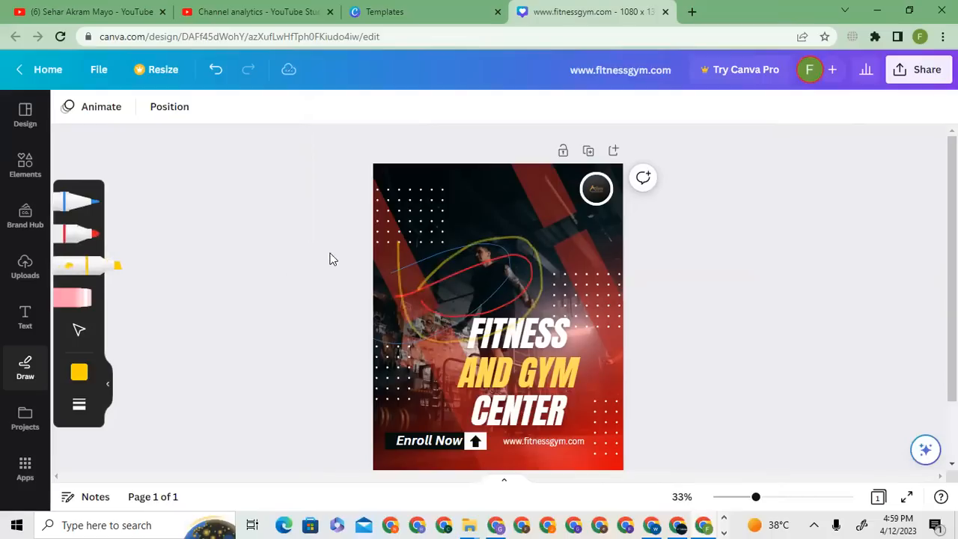
- Try the eraser on the freehand strokes over the photo, and undo the erasing and all the test strokes
left_click(75, 298)
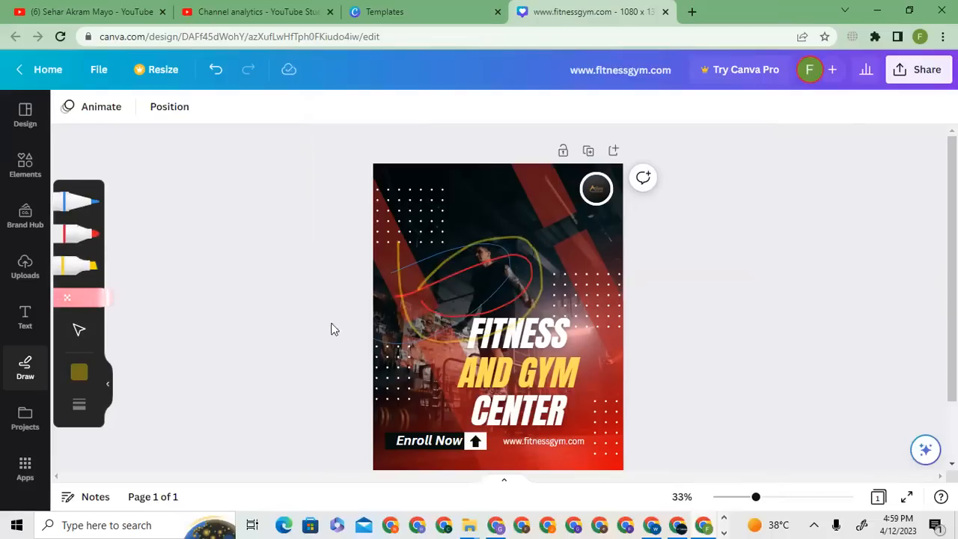
left_click(403, 292)
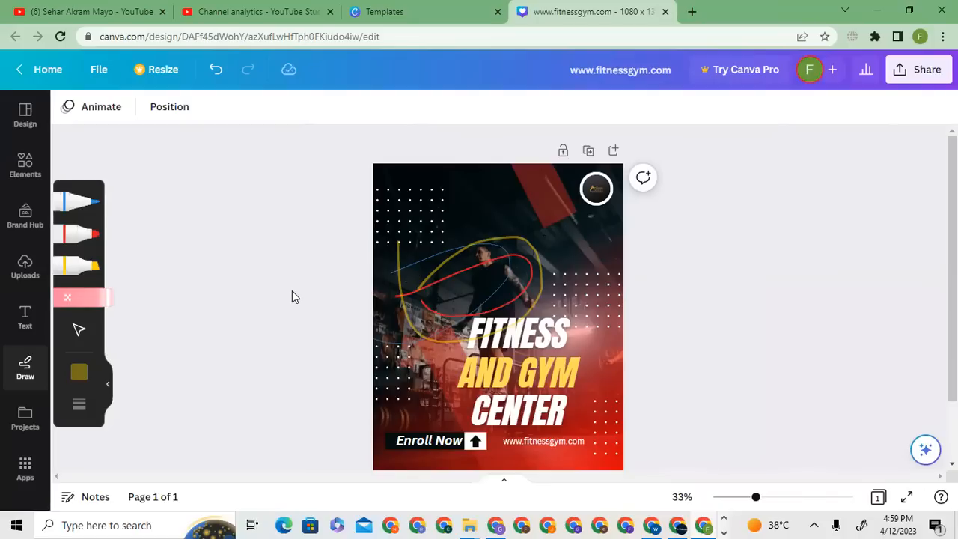
key("ctrl+z")
key("ctrl+z")
key("ctrl+z")
key("ctrl+z")
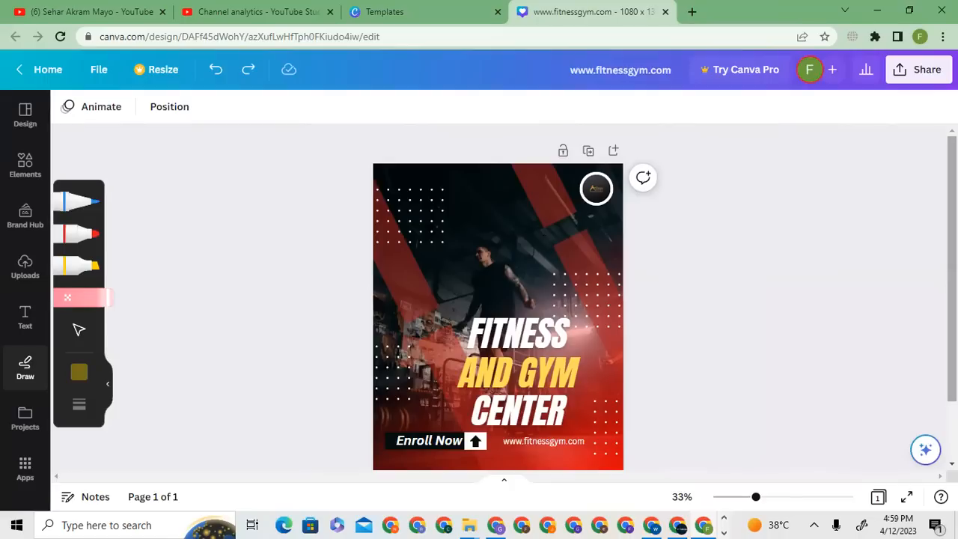
- Download the finished gym post as a PNG file
scroll(498, 300, "down", 2)
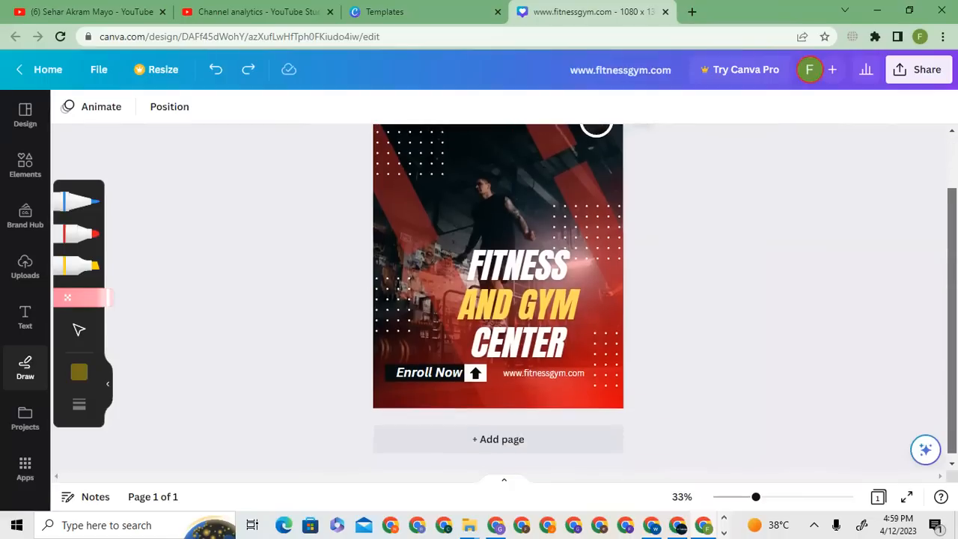
left_click(918, 70)
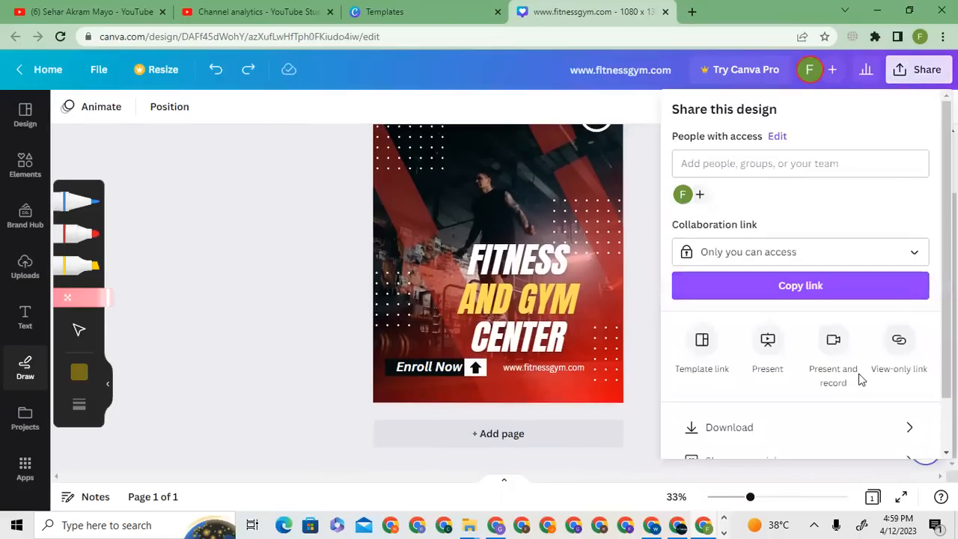
left_click(845, 428)
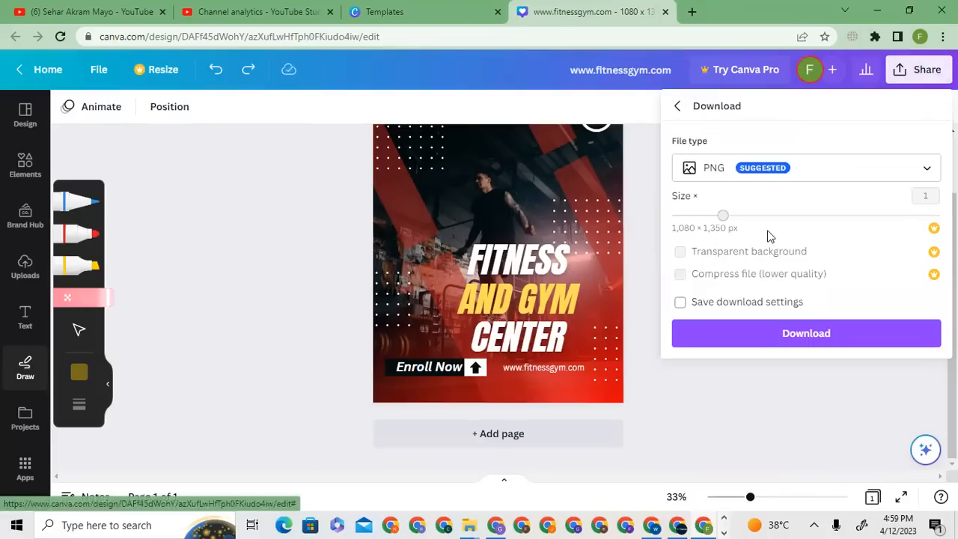
left_click(778, 169)
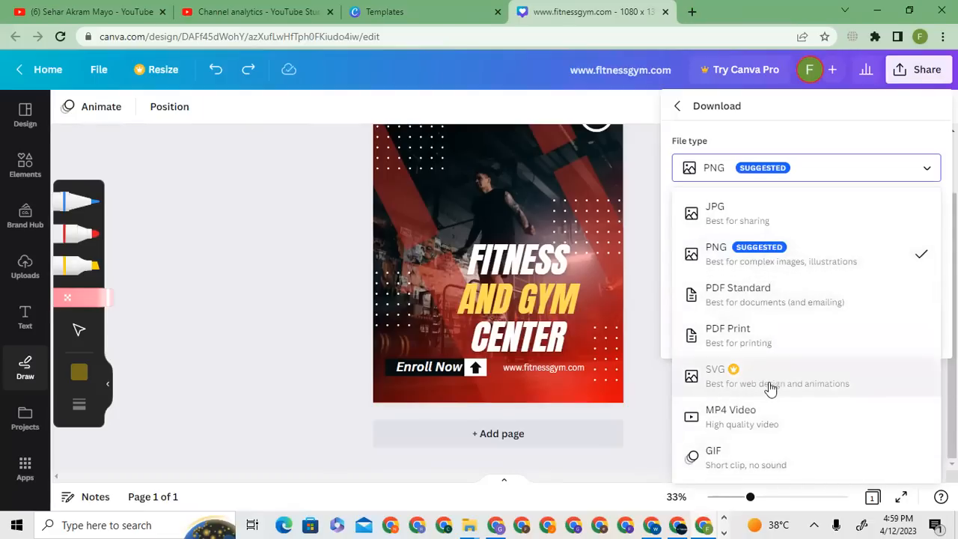
left_click(791, 256)
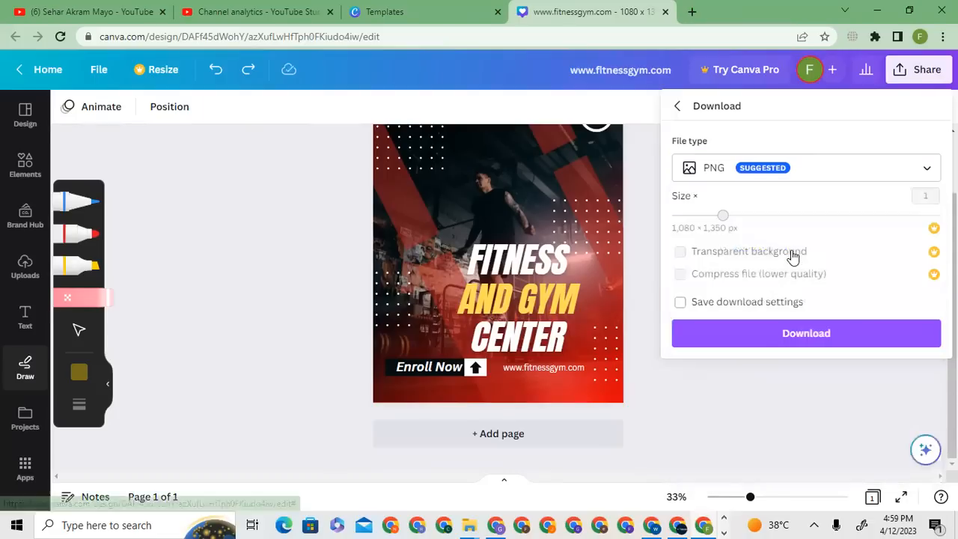
left_click(721, 337)
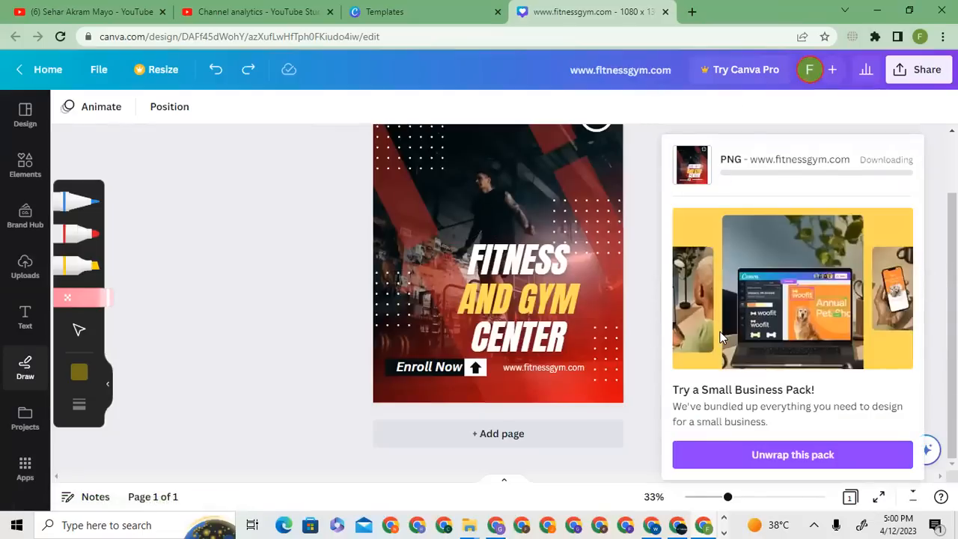